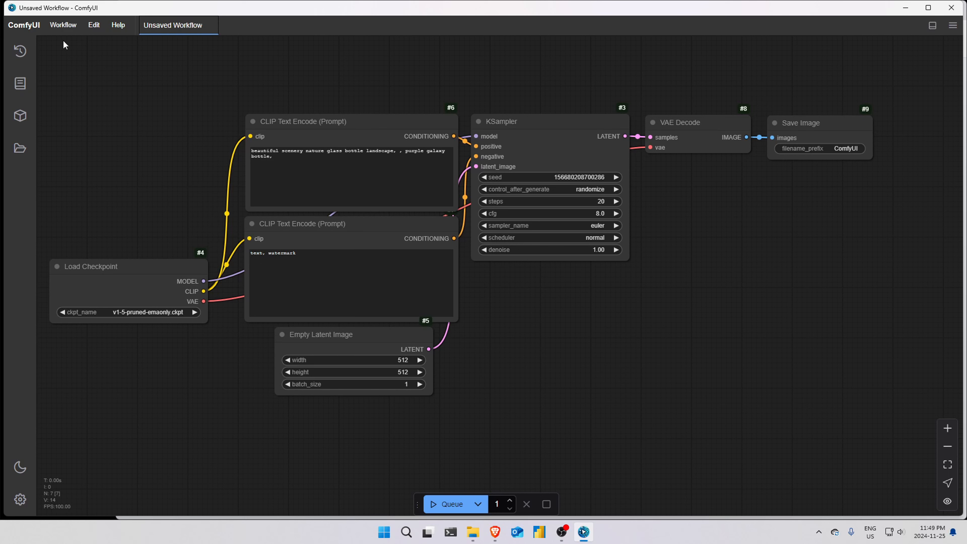
Step: Examine the workflow file commands and the sidebar's node library, model library, saved workflows and queue
left_click(55, 30)
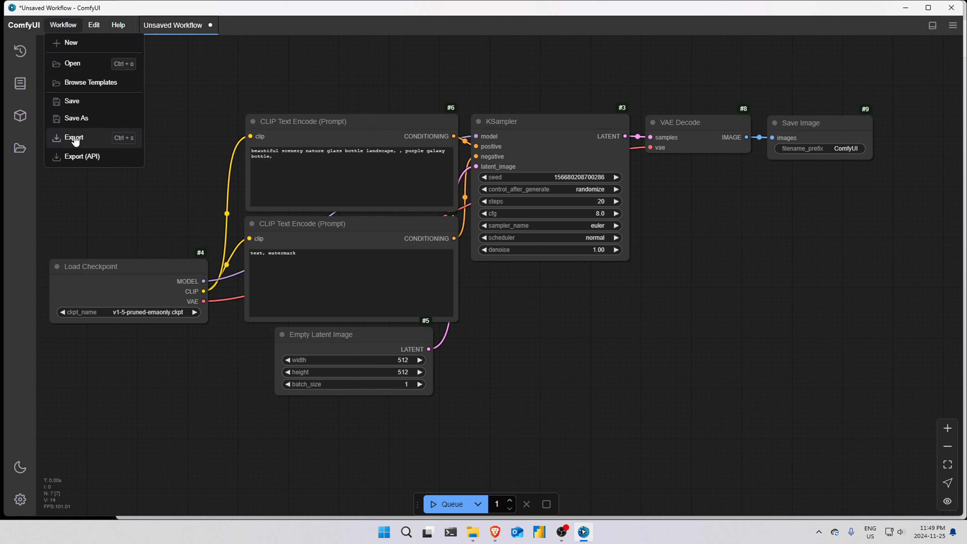
left_click(21, 84)
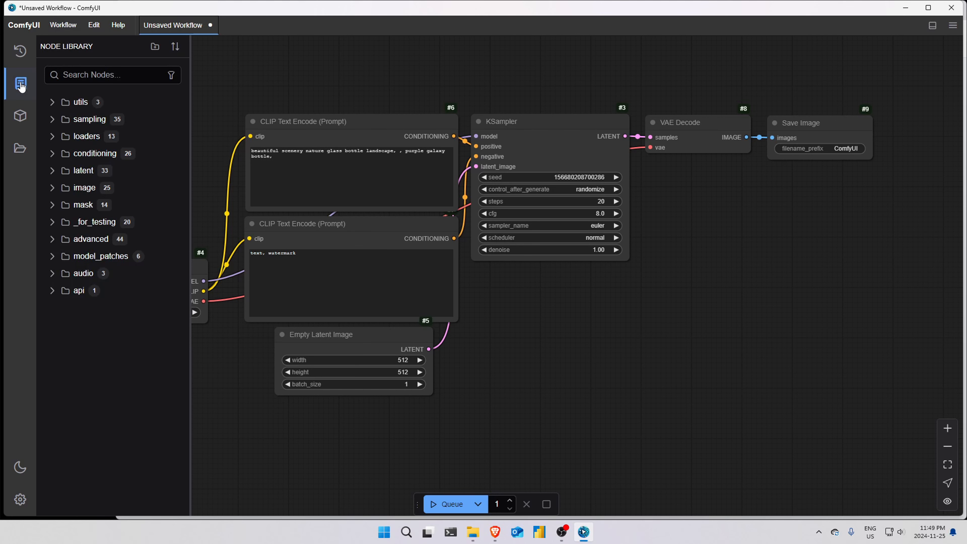
left_click(21, 87)
left_click(21, 53)
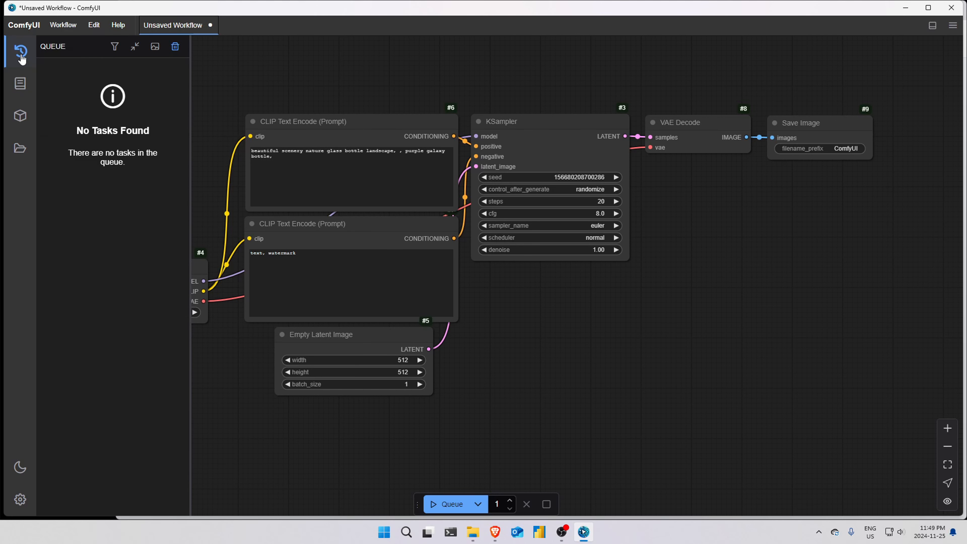
left_click(21, 84)
left_click(26, 116)
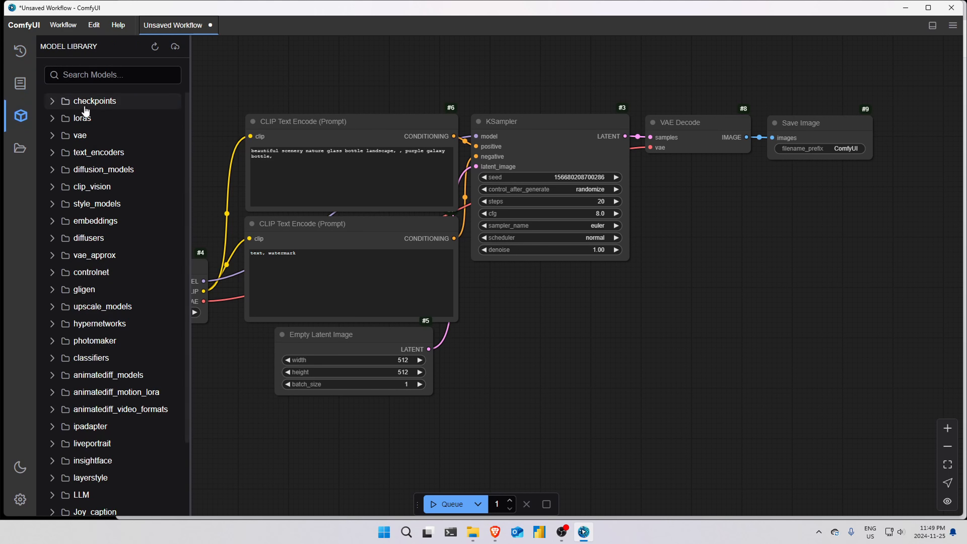
scroll(82, 149, "down", 2)
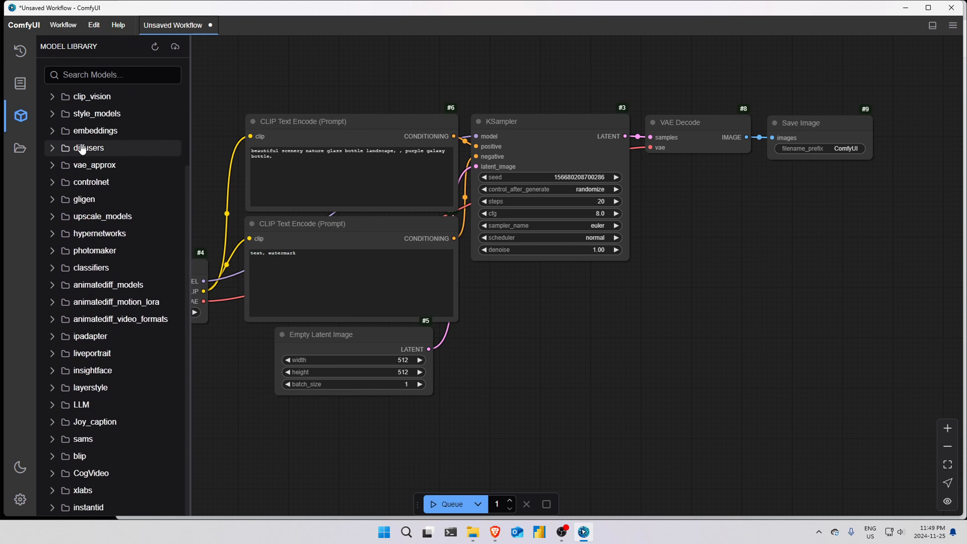
scroll(82, 149, "up", 1)
left_click(20, 148)
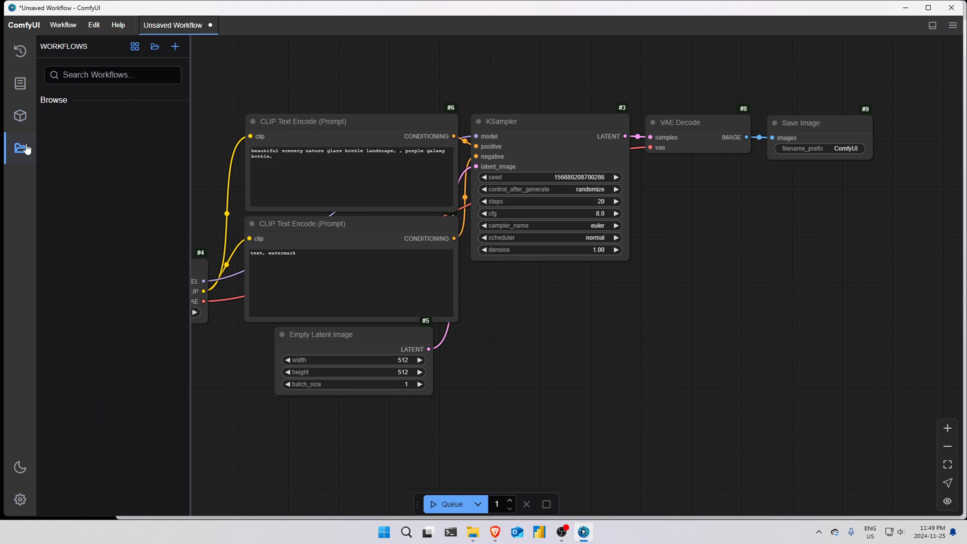
left_click(20, 51)
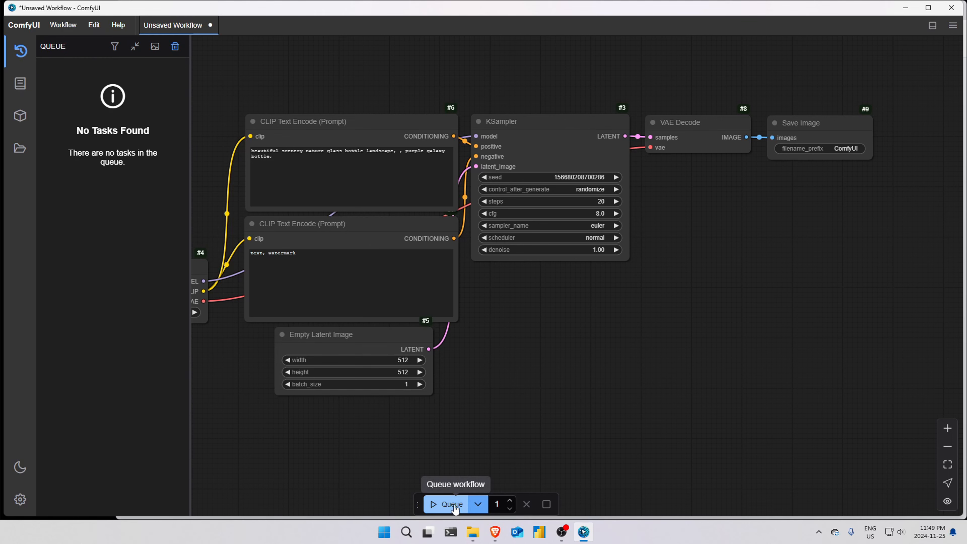
Step: Hide and restore the interface menu, and review the available editing and help commands
left_click(953, 26)
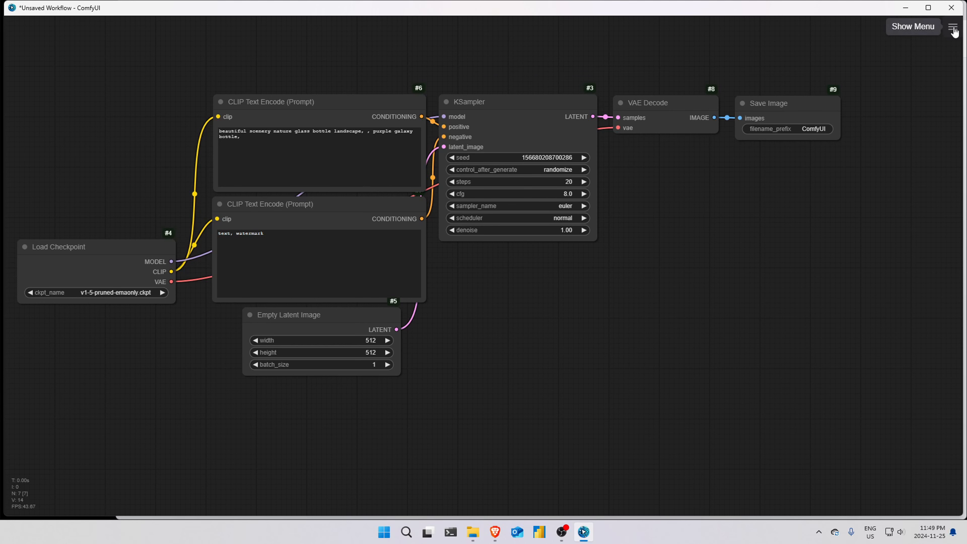
left_click(953, 30)
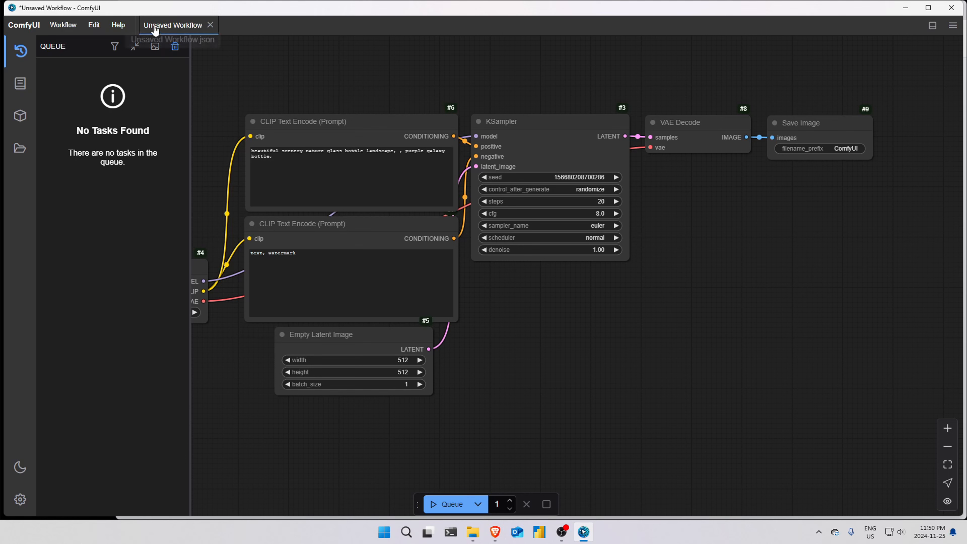
left_click(63, 25)
left_click(92, 26)
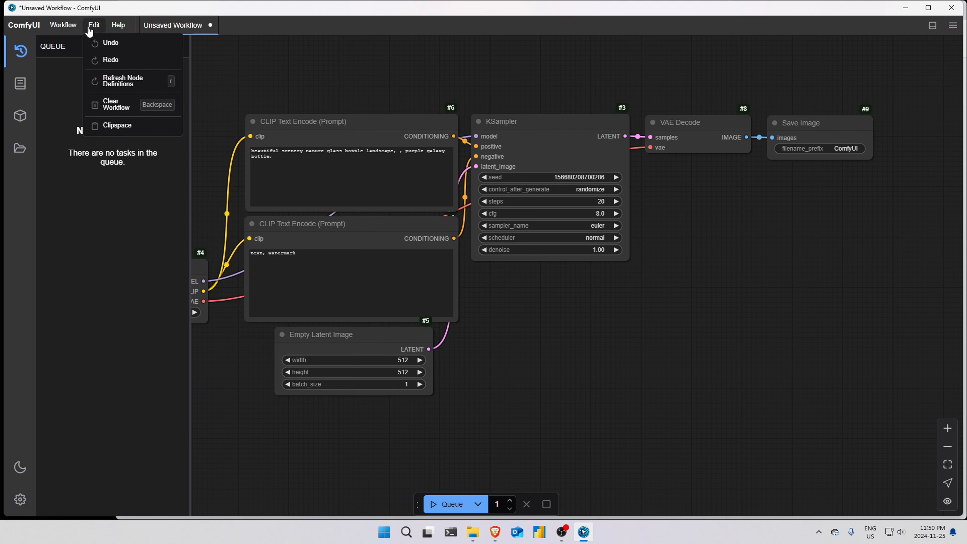
left_click(116, 26)
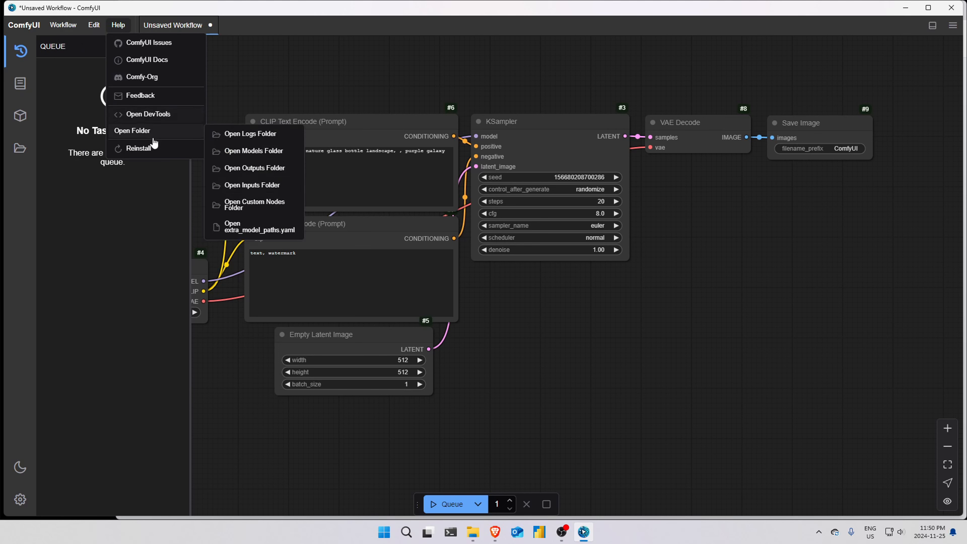
Step: Review the Comfy category of the application settings, from Dev Mode through the Workflow options
left_click(14, 500)
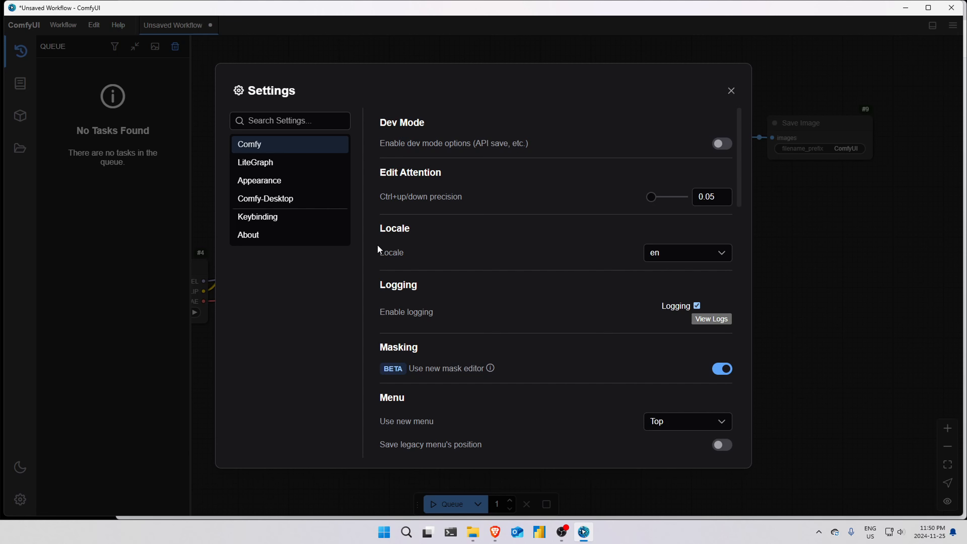
scroll(545, 289, "down", 3)
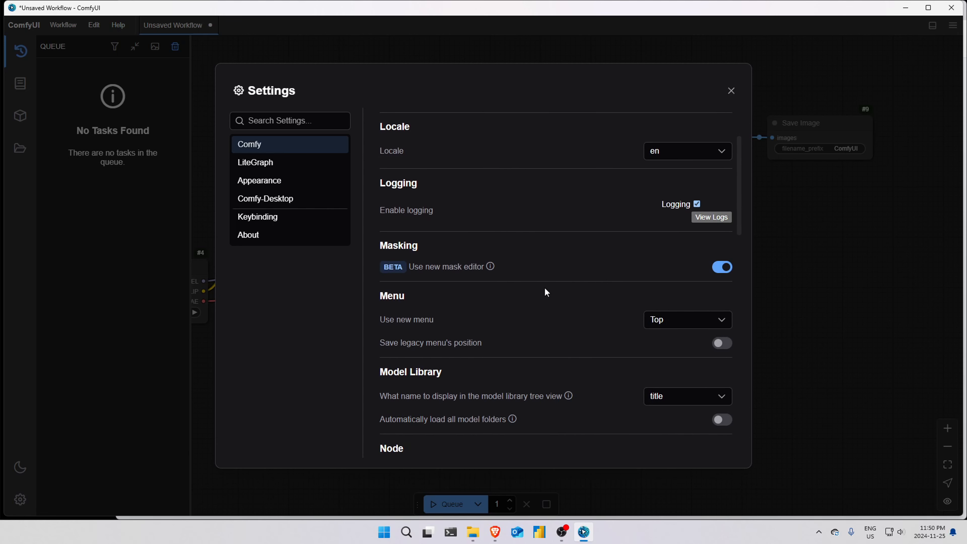
scroll(546, 292, "down", 4)
scroll(545, 295, "down", 3)
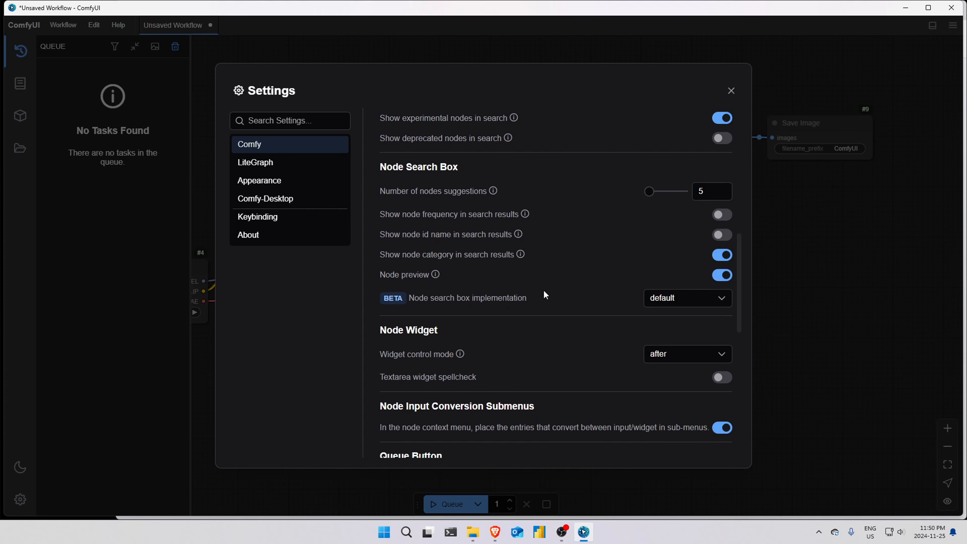
scroll(544, 291, "down", 8)
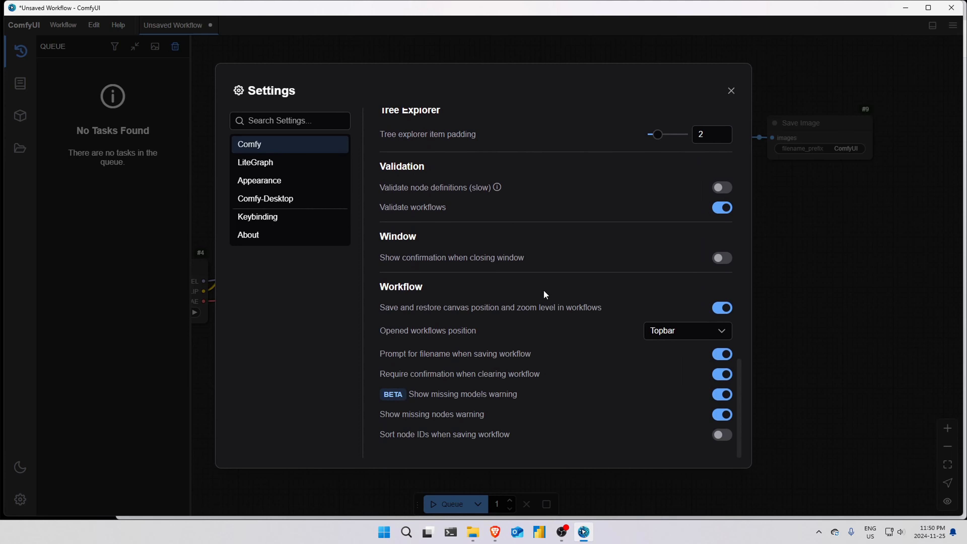
scroll(542, 293, "up", 6)
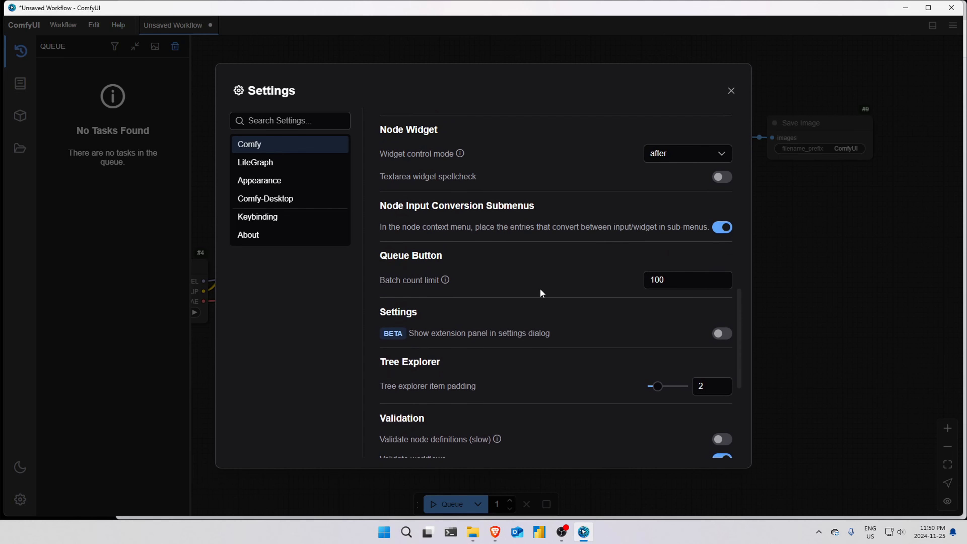
scroll(540, 288, "up", 3)
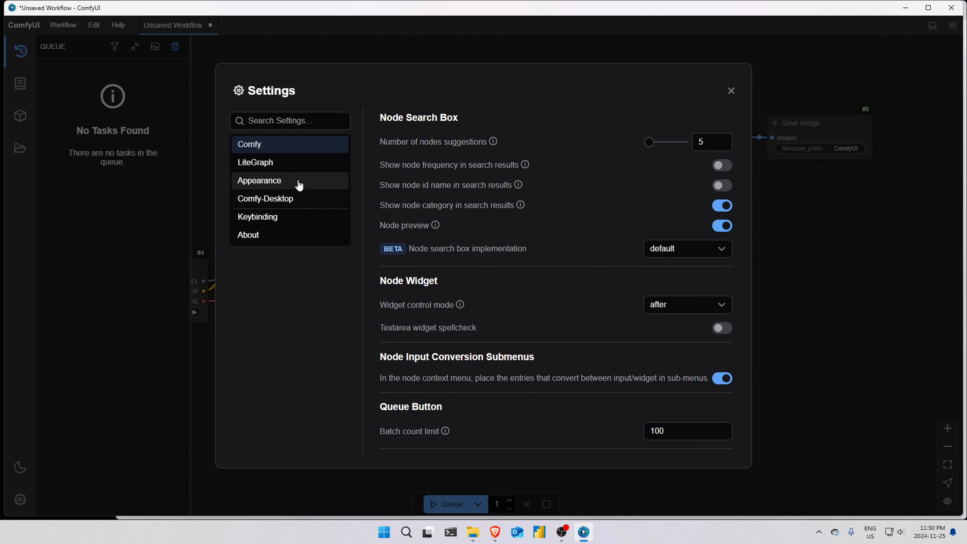
Step: Review the LiteGraph, Appearance, Comfy-Desktop, Keybinding and About settings, and close the settings
left_click(279, 168)
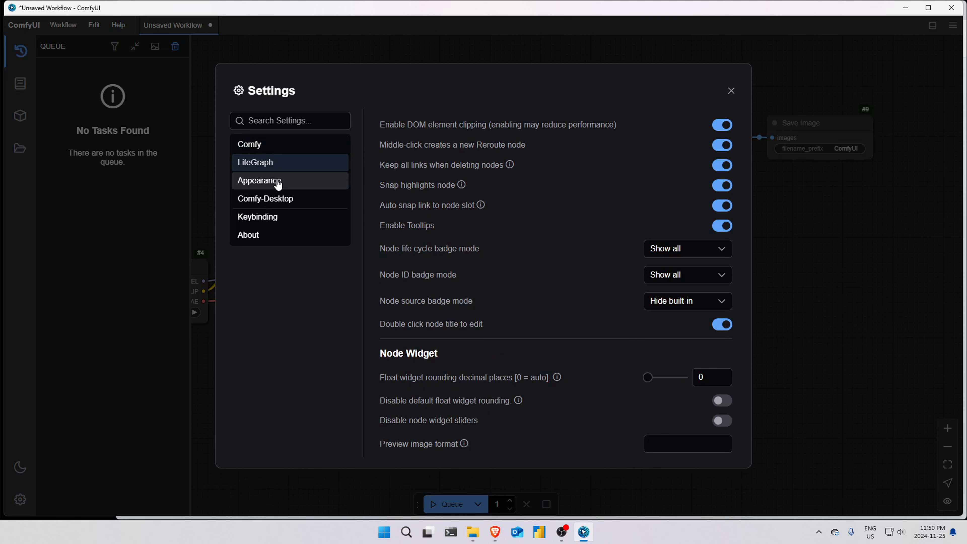
scroll(455, 178, "down", 5)
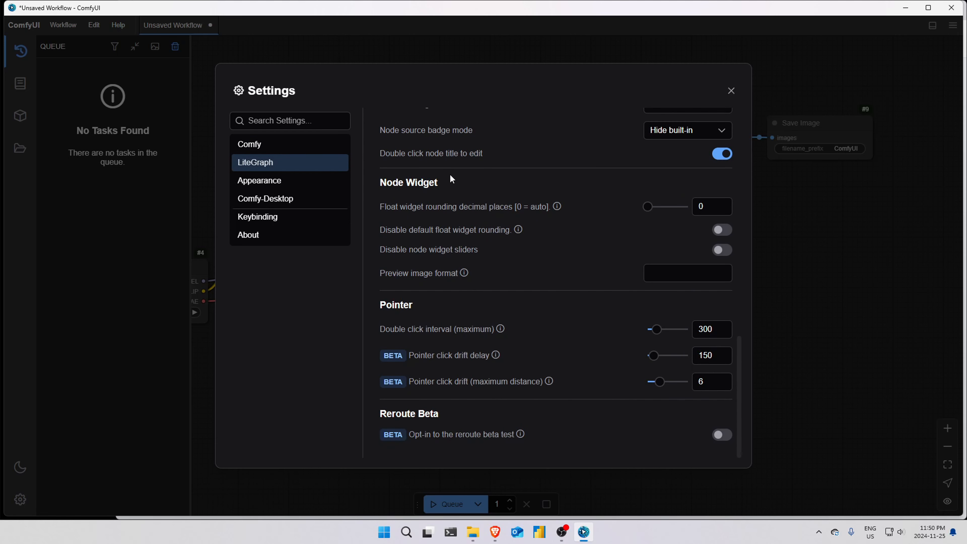
left_click(295, 178)
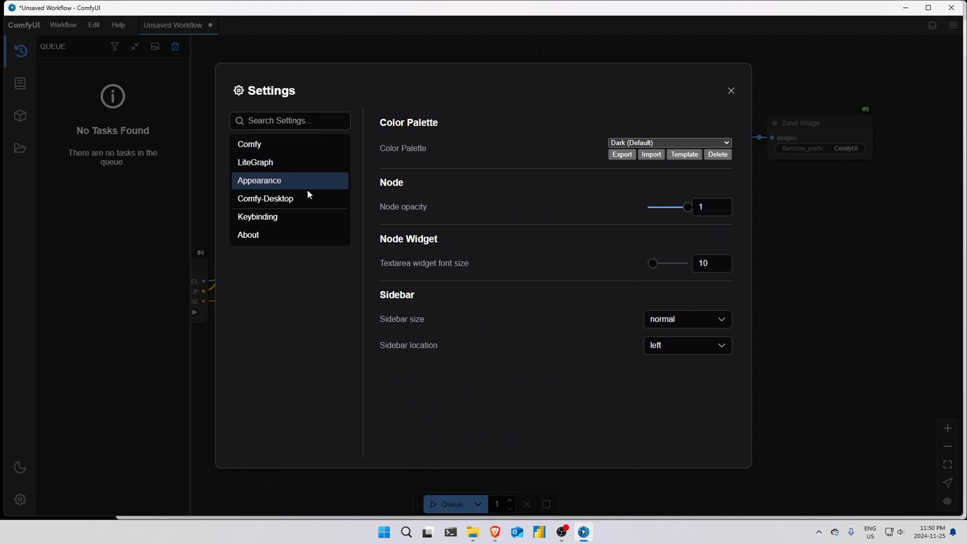
left_click(301, 202)
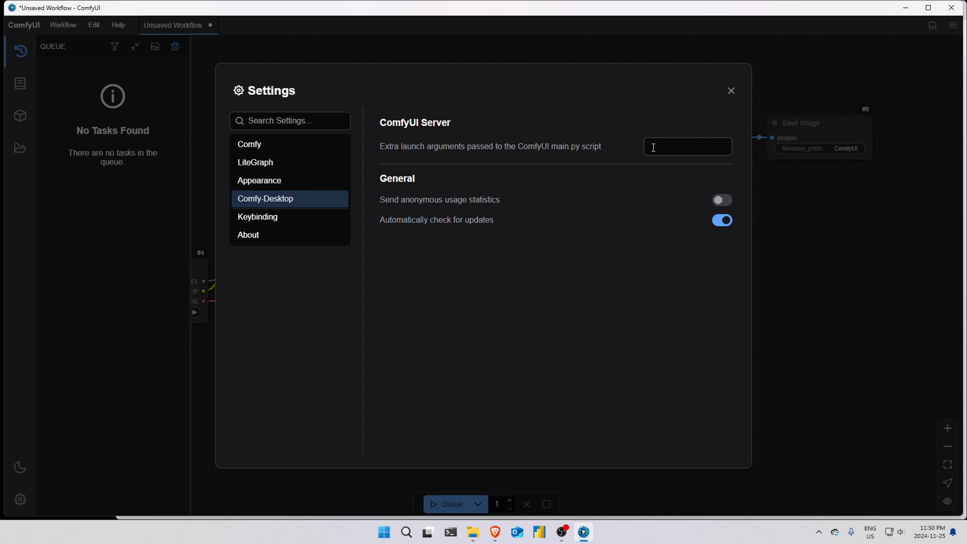
left_click(301, 216)
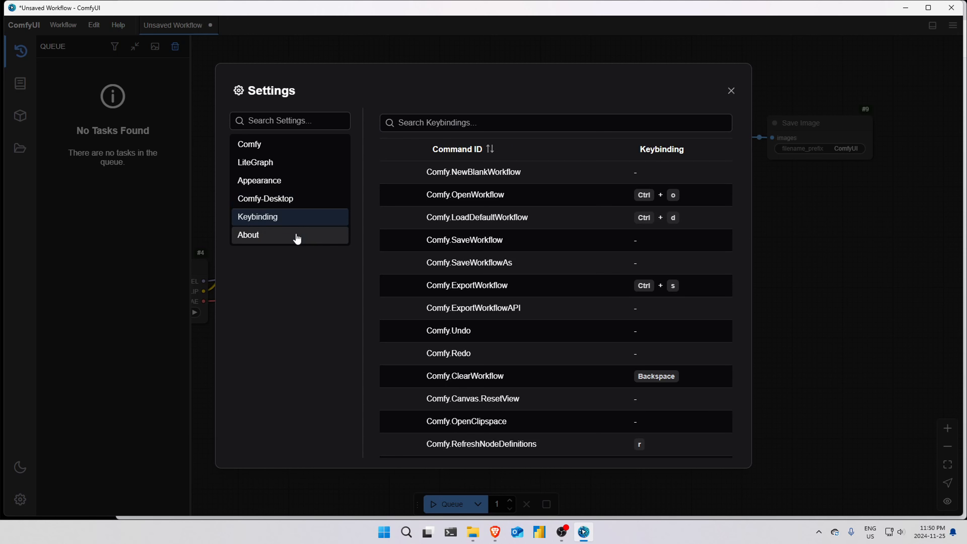
left_click(298, 238)
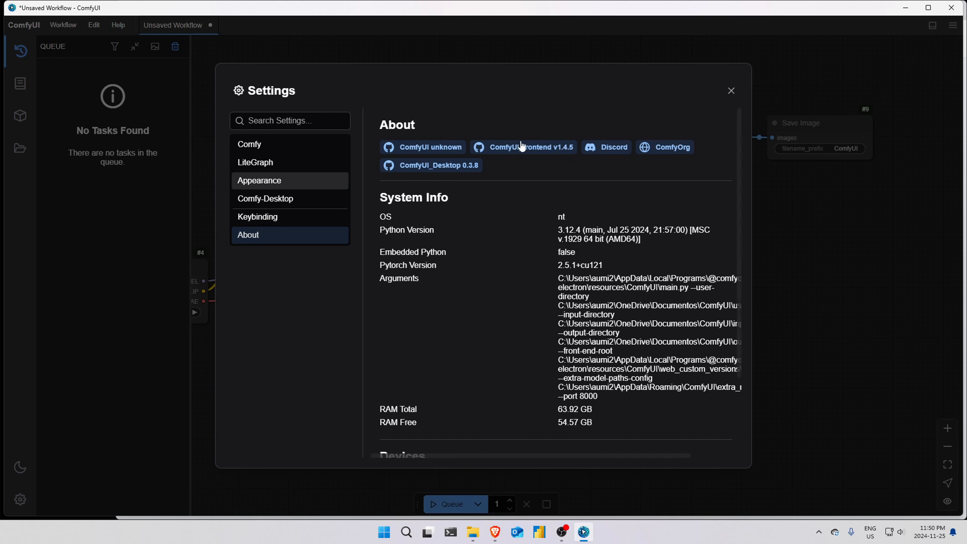
left_click(731, 92)
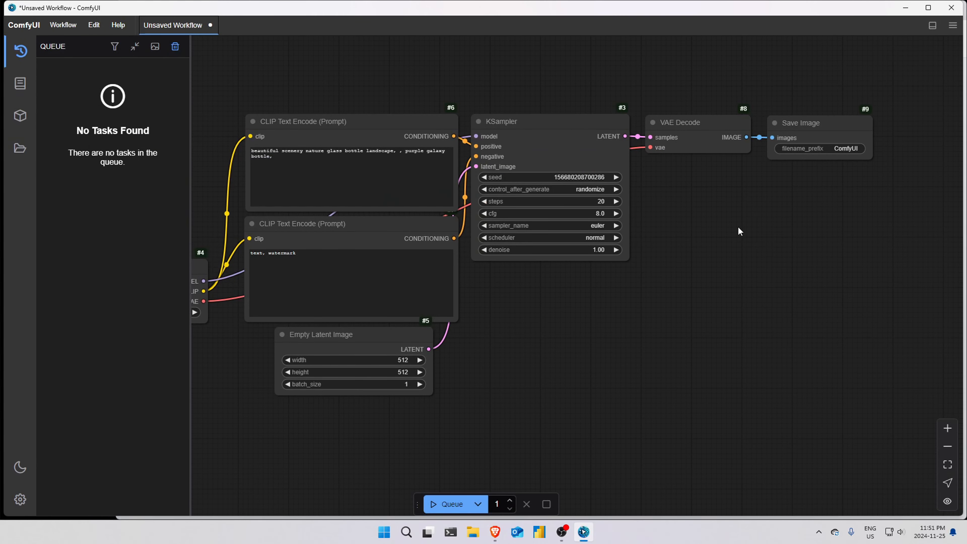
Step: Switch to File Explorer and open the ComfyUI folder inside Documents to examine its subfolders
left_click(476, 534)
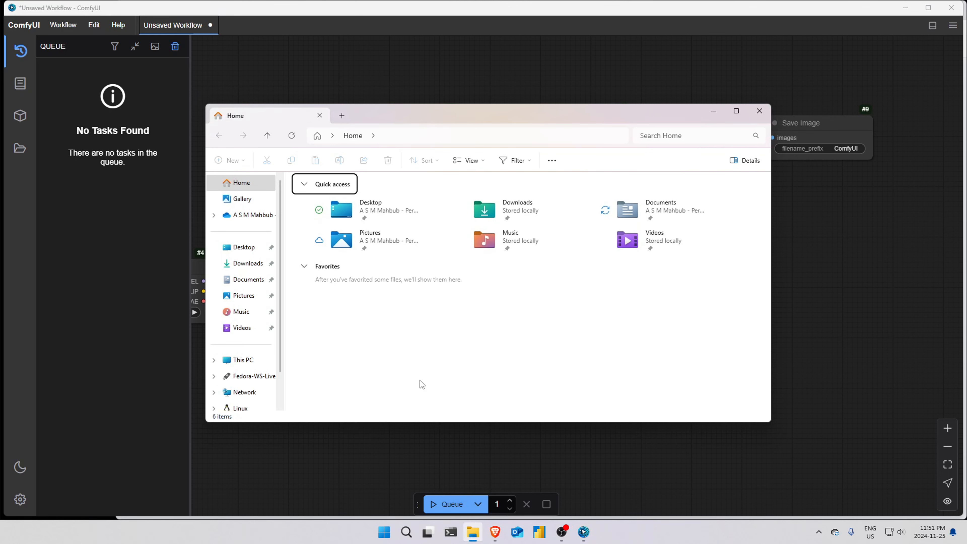
left_click(238, 281)
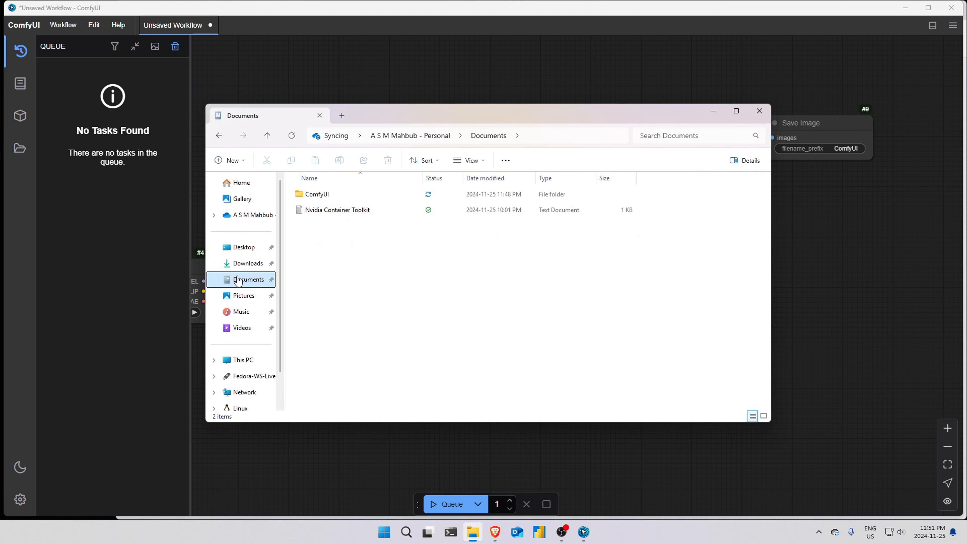
double_click(322, 199)
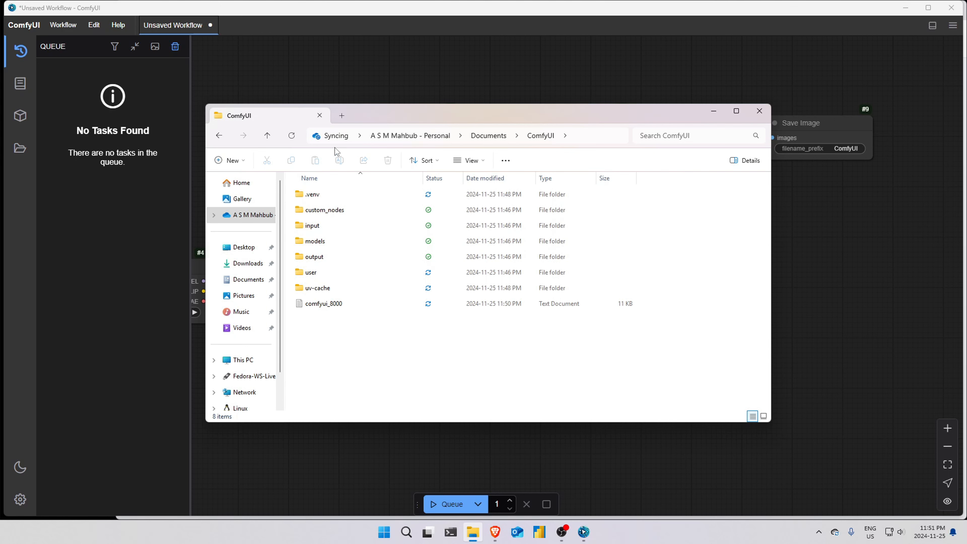
Step: Switch back to ComfyUI and close the application
left_click(582, 534)
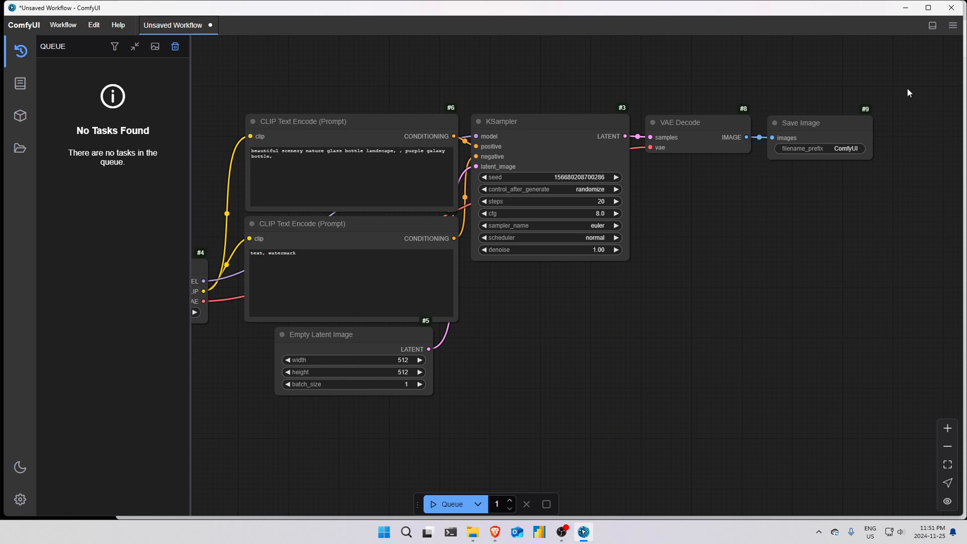
left_click(952, 7)
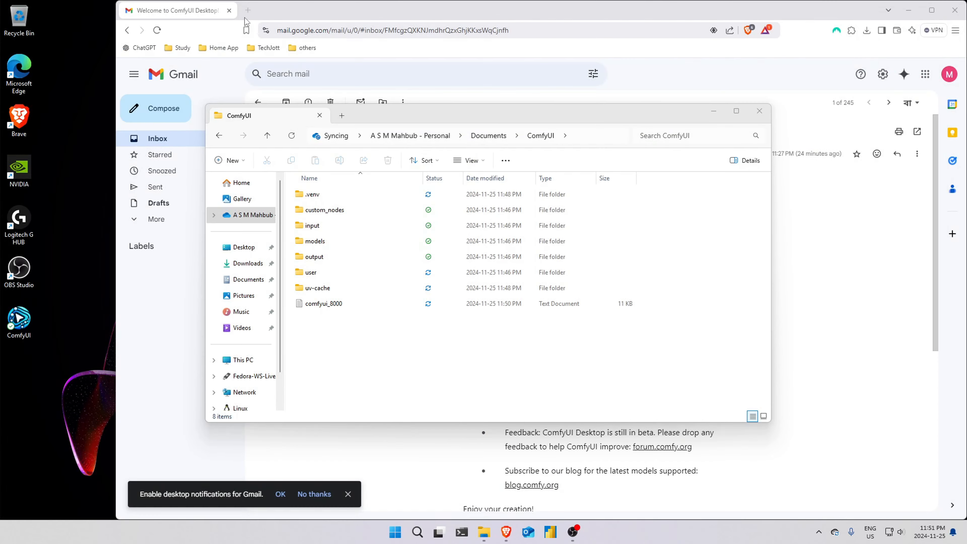
Step: Switch to the Brave browser and open Hugging Face's Models listing in a new tab
left_click(248, 11)
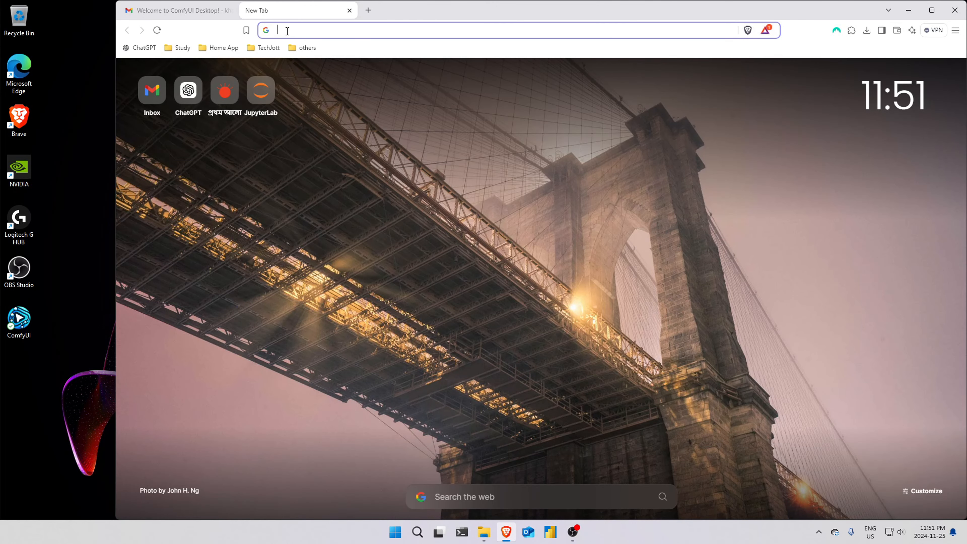
left_click(287, 31)
key("Escape")
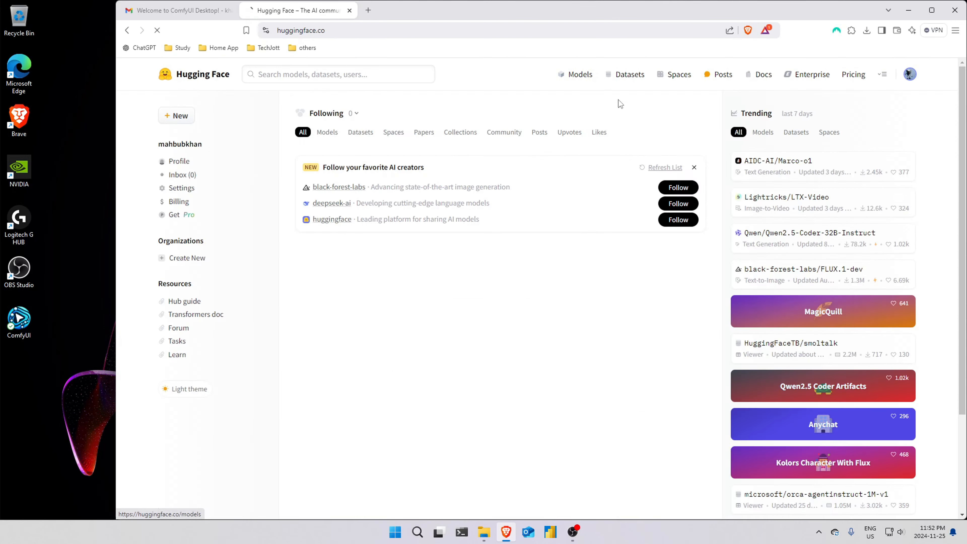
left_click(580, 75)
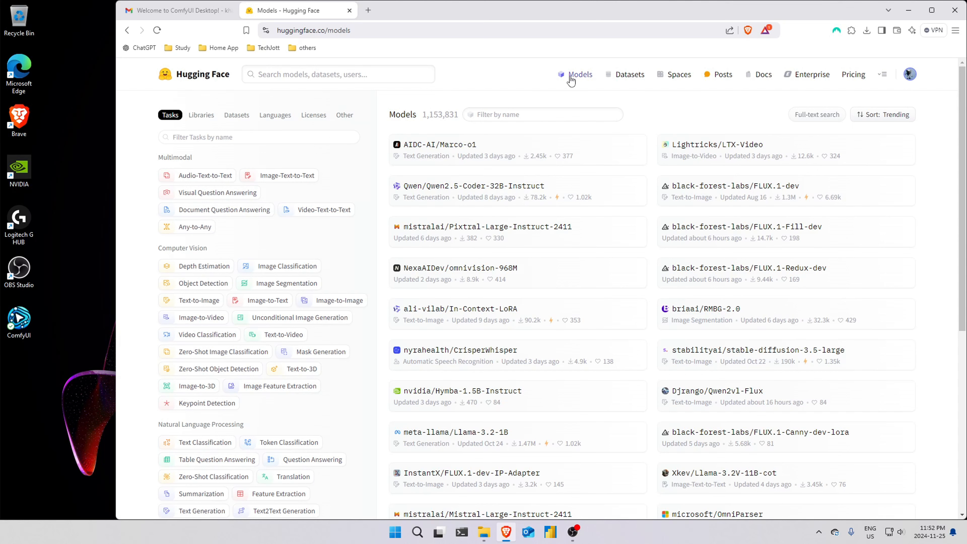
Step: Filter the models by "stable diffusion" and open the stabilityai/stable-diffusion-3.5-large model page
left_click(508, 113)
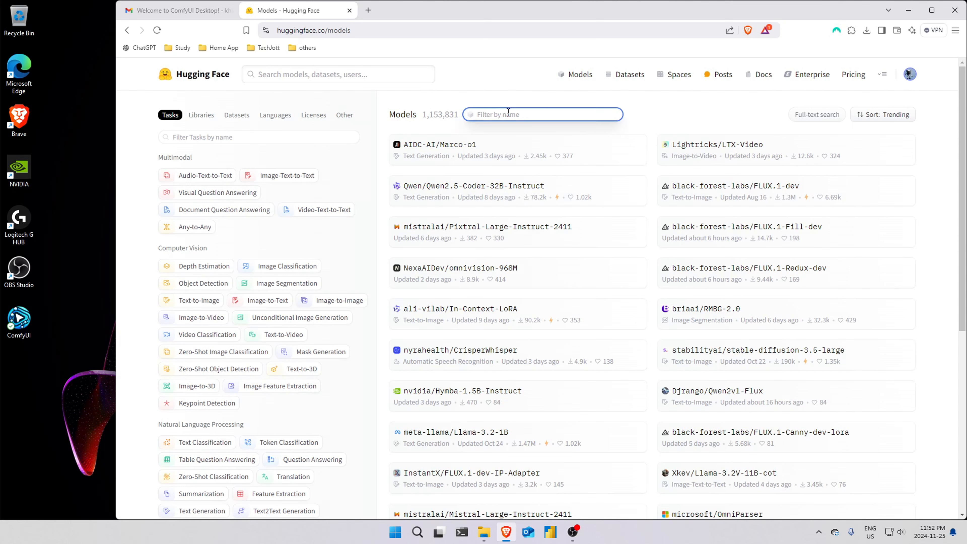
type("q")
key("BackSpace")
type("q")
key("BackSpace")
type("stable diffusion")
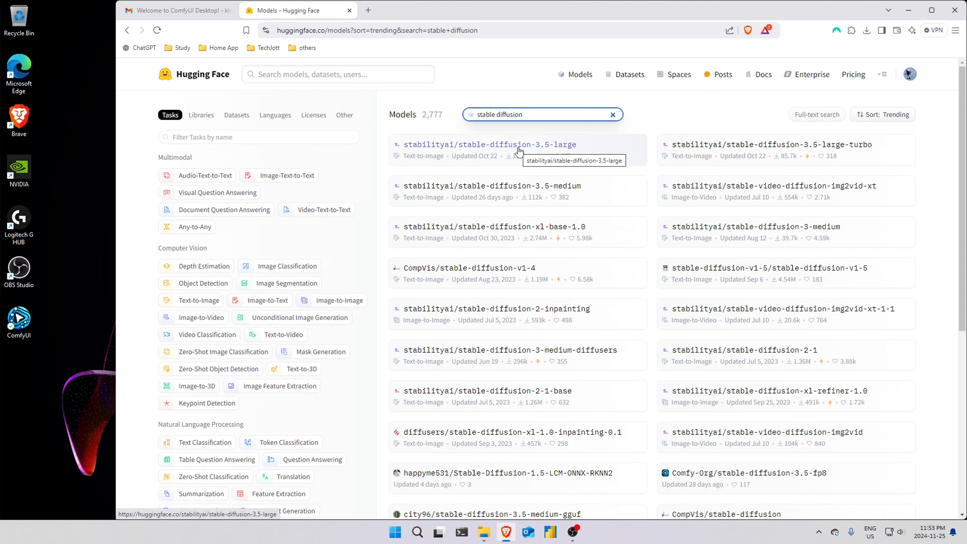
left_click(518, 150)
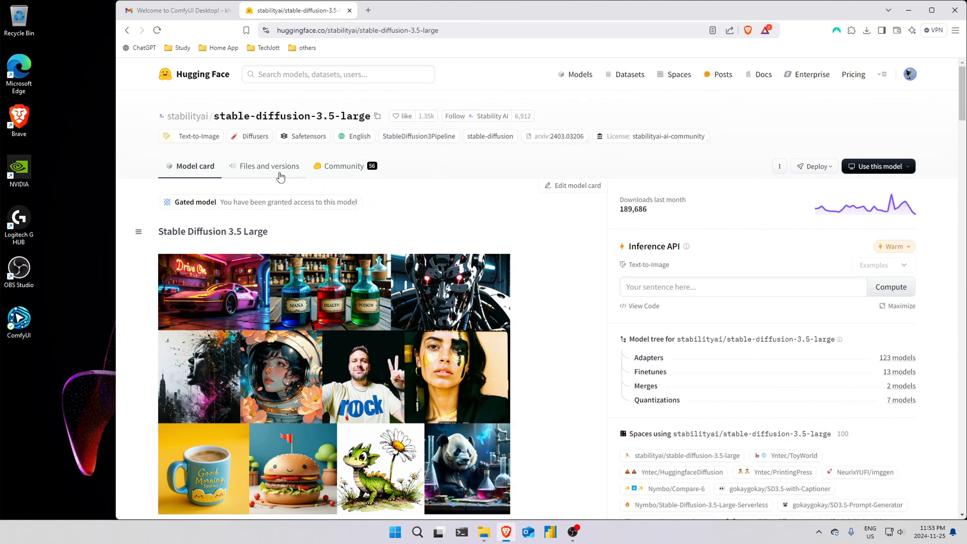
Step: Open the model's Files and versions listing and download SD3.5L_example_workflow.json and sd3.5_large.safetensors
left_click(281, 177)
scroll(398, 205, "down", 3)
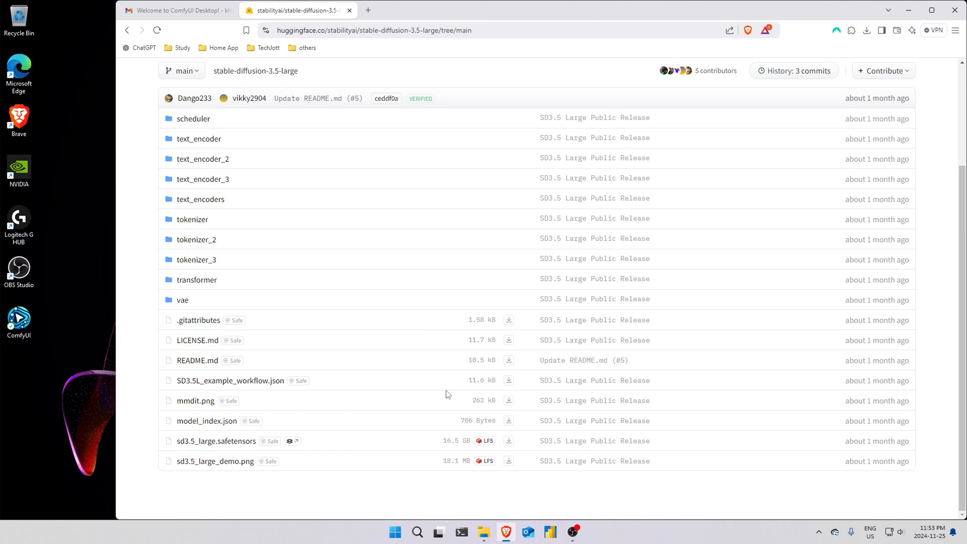
left_click(509, 380)
left_click(509, 441)
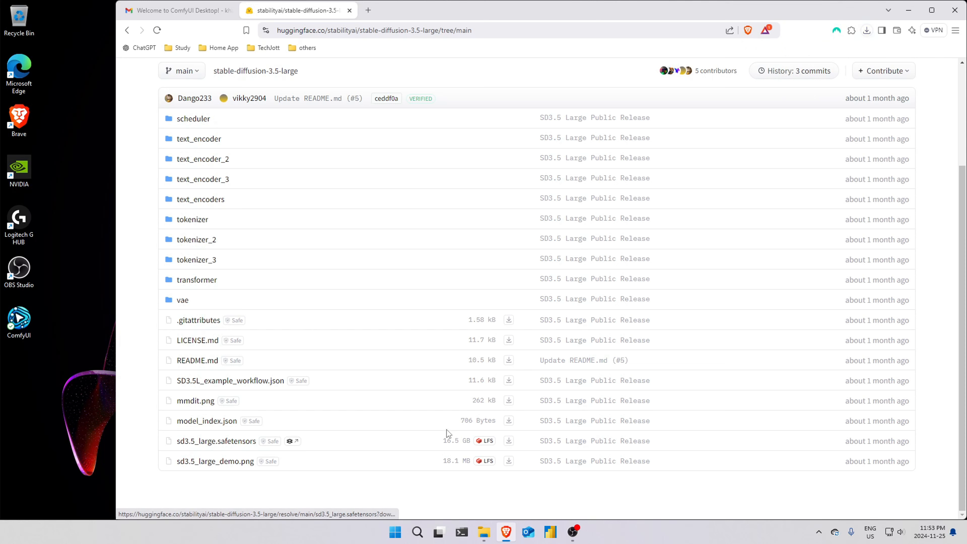
Step: Download diffusion_pytorch_model.safetensors from the vae folder, and clip_g, clip_l and t5xxl_fp8_e4m3fn safetensors from the text_encoders folder
left_click(190, 296)
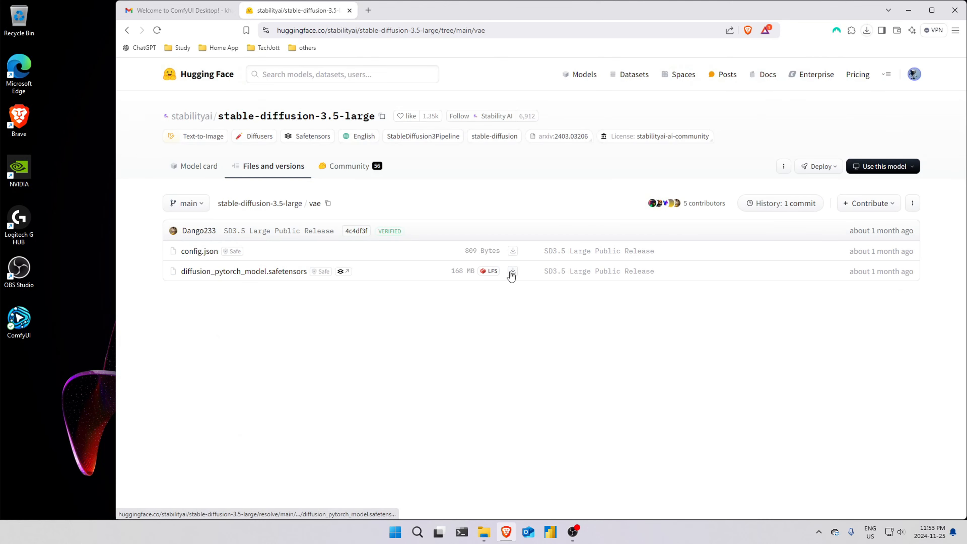
left_click(251, 171)
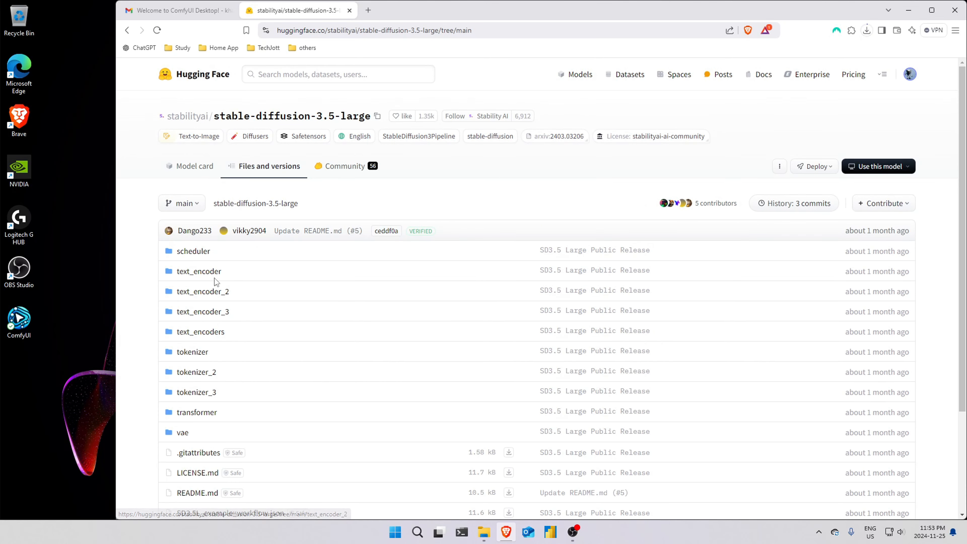
left_click(213, 335)
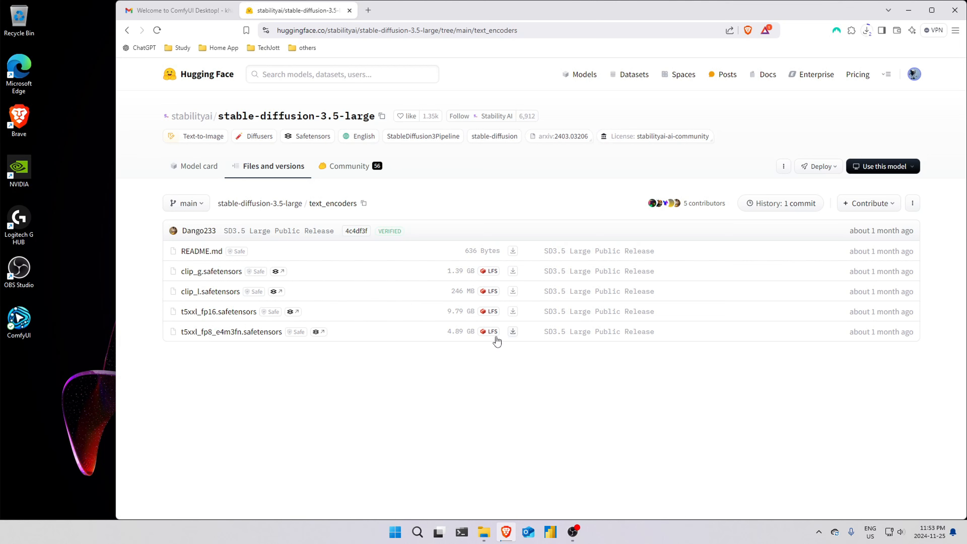
left_click(514, 334)
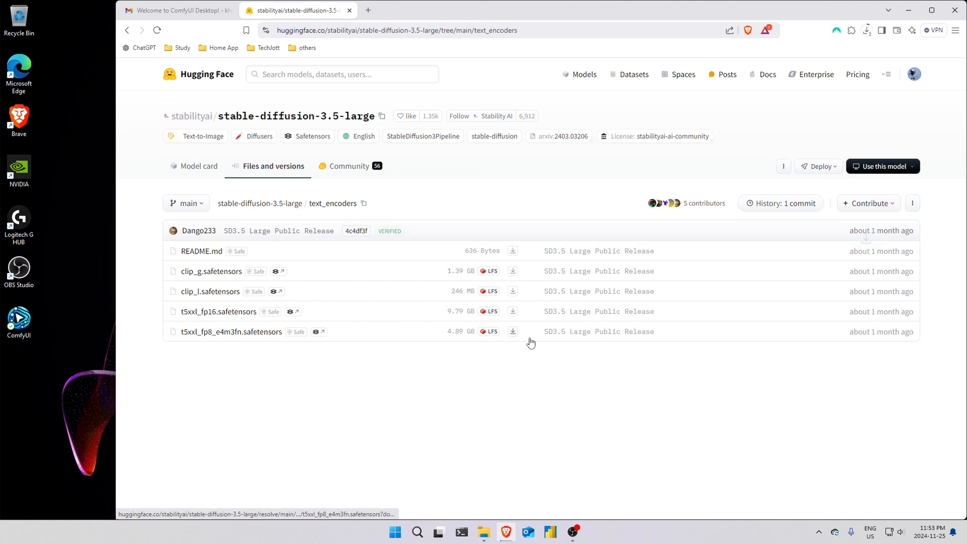
Step: Show the downloaded t5xxl_fp8_e4m3fn.safetensors in its folder from the recent download history and reposition the Downloads window
left_click(869, 34)
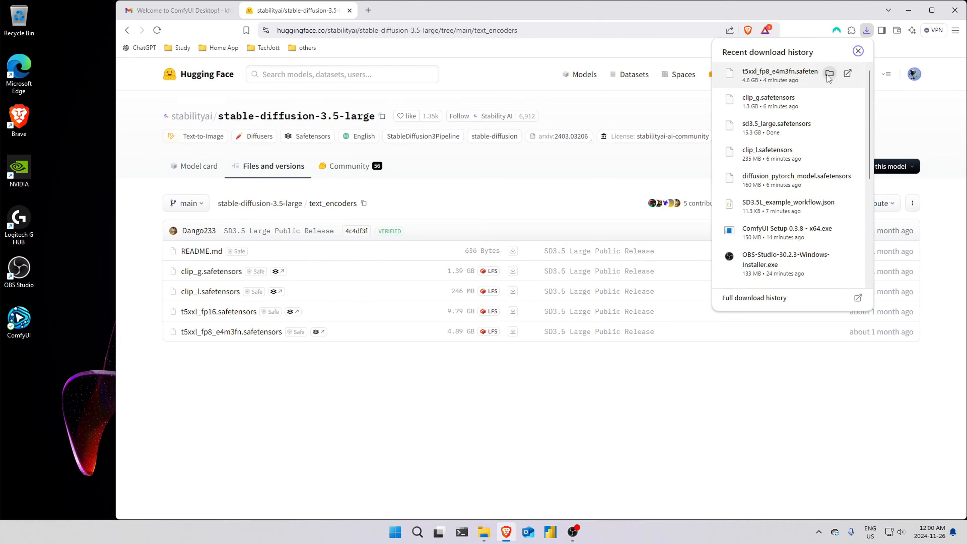
left_click(830, 73)
left_click_drag(543, 142, 680, 77)
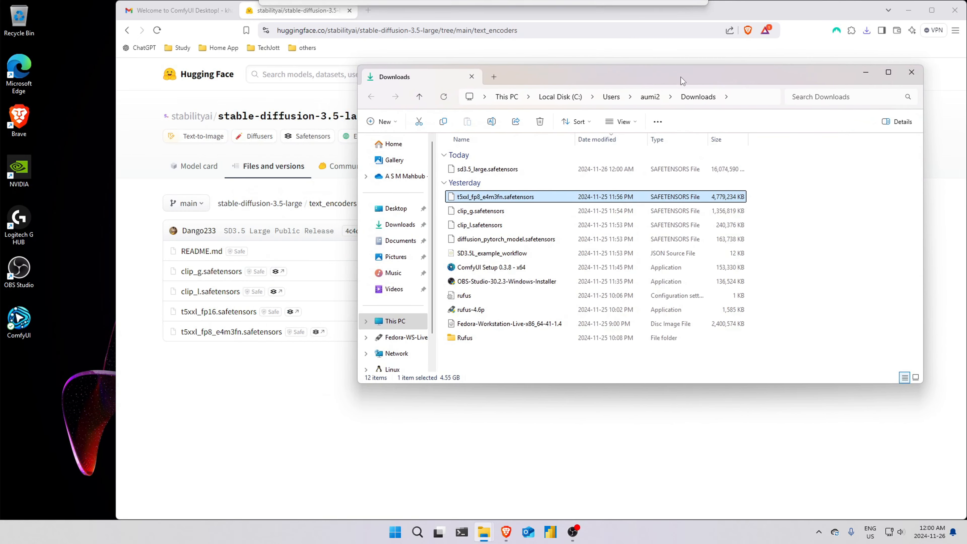
Step: Bring up the other File Explorer window, open the models folder of ComfyUI in Documents, and arrange it beside the Downloads window
mouse_move(485, 535)
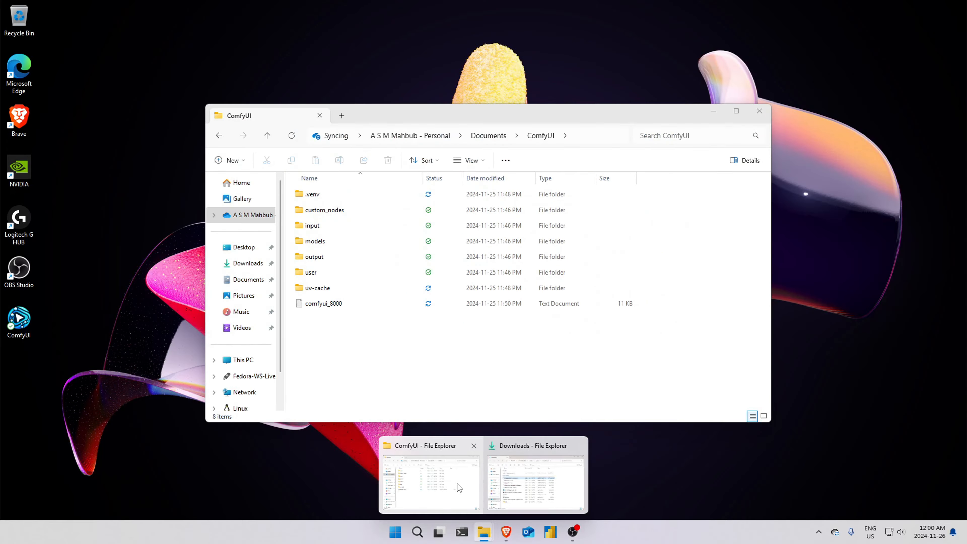
left_click(458, 484)
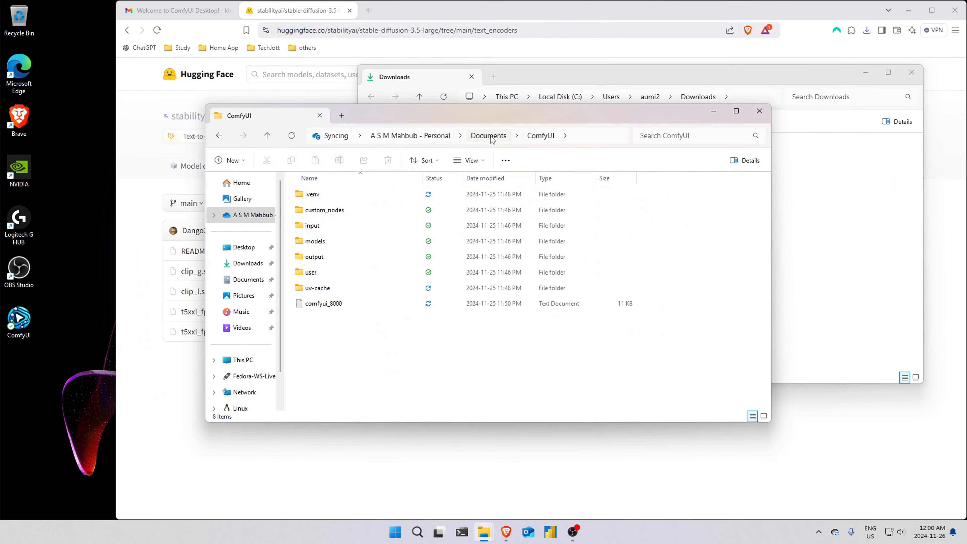
left_click_drag(496, 112, 357, 118)
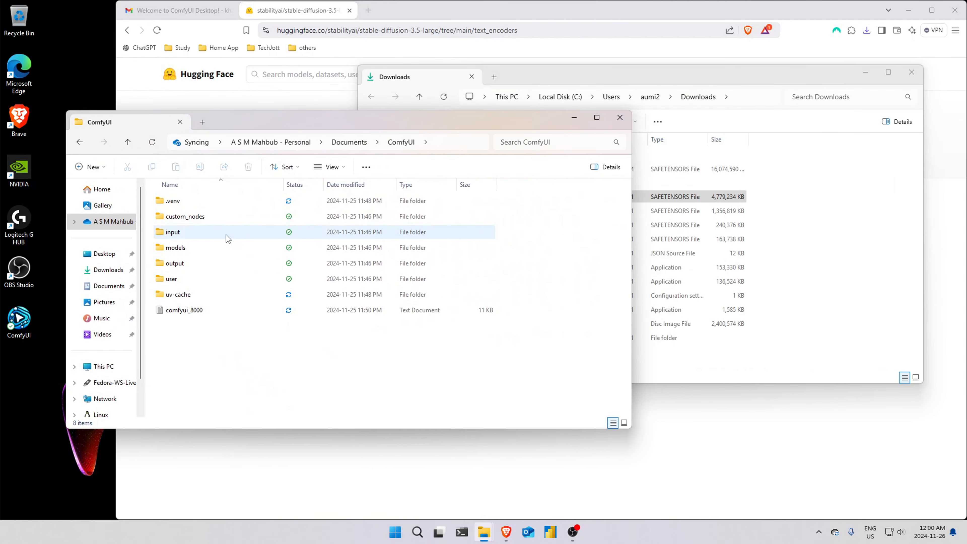
left_click(109, 285)
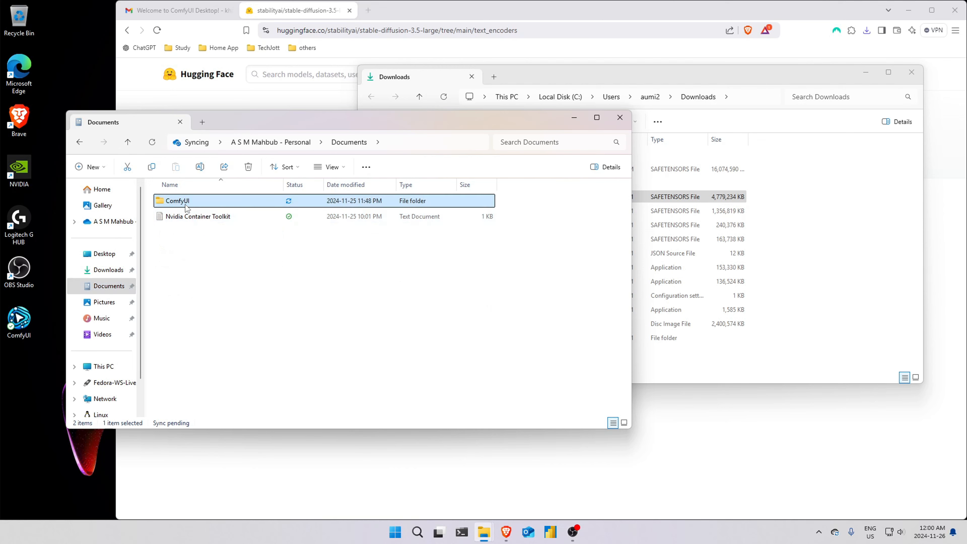
double_click(198, 200)
double_click(216, 246)
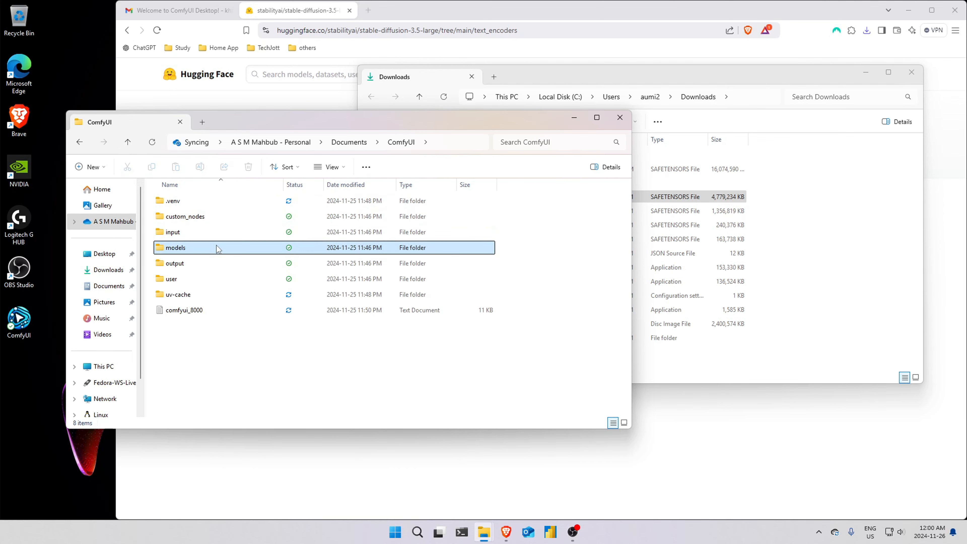
left_click_drag(375, 122, 310, 118)
left_click_drag(579, 70, 786, 93)
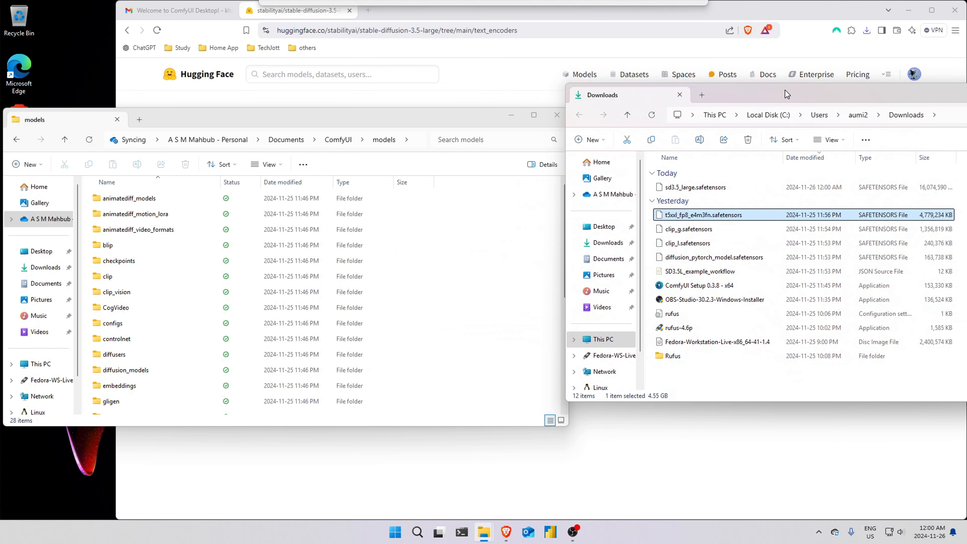
Step: Move sd3.5_large.safetensors from Downloads into the checkpoints folder of ComfyUI's models
left_click(687, 190)
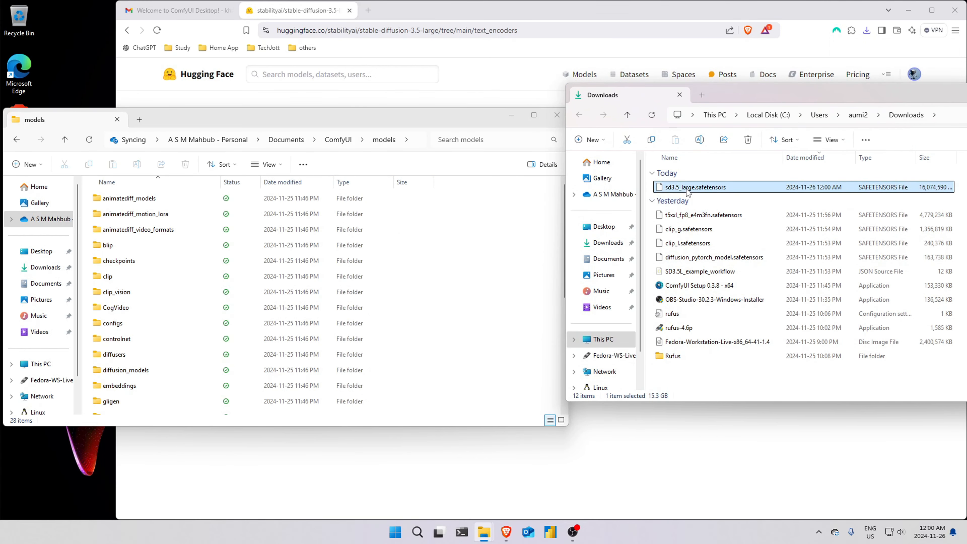
key("ctrl+c")
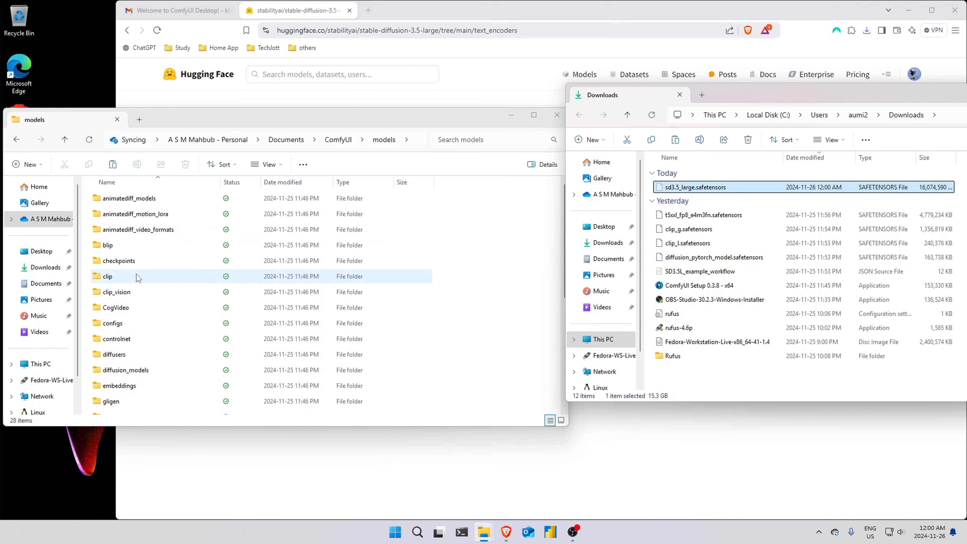
double_click(122, 262)
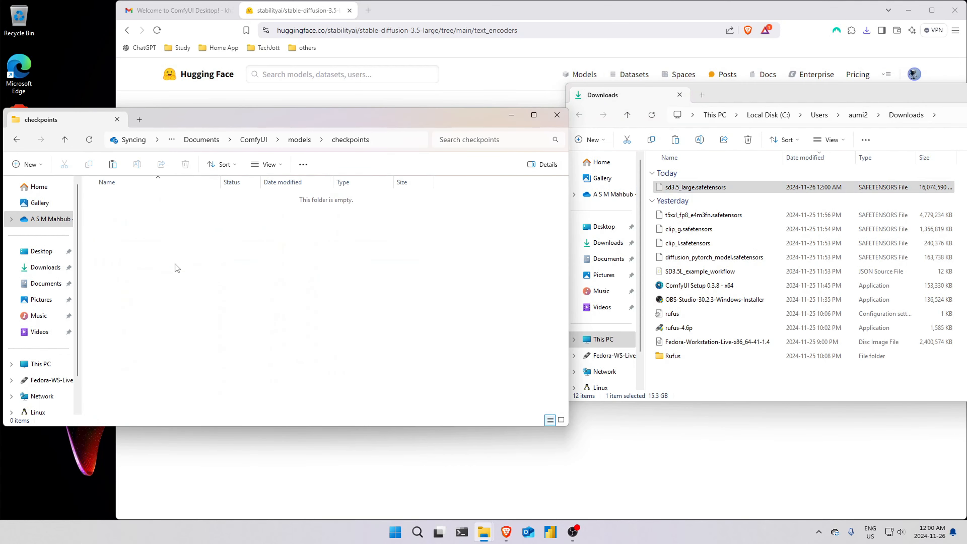
key("ctrl+v")
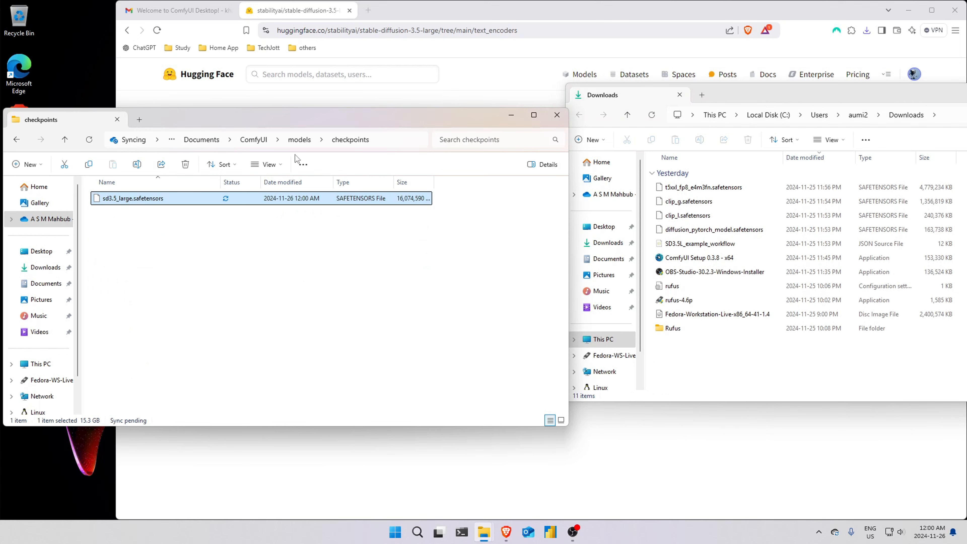
Step: Move t5xxl_fp8_e4m3fn.safetensors, clip_g.safetensors and clip_l.safetensors from Downloads into the clip folder inside models
left_click(299, 139)
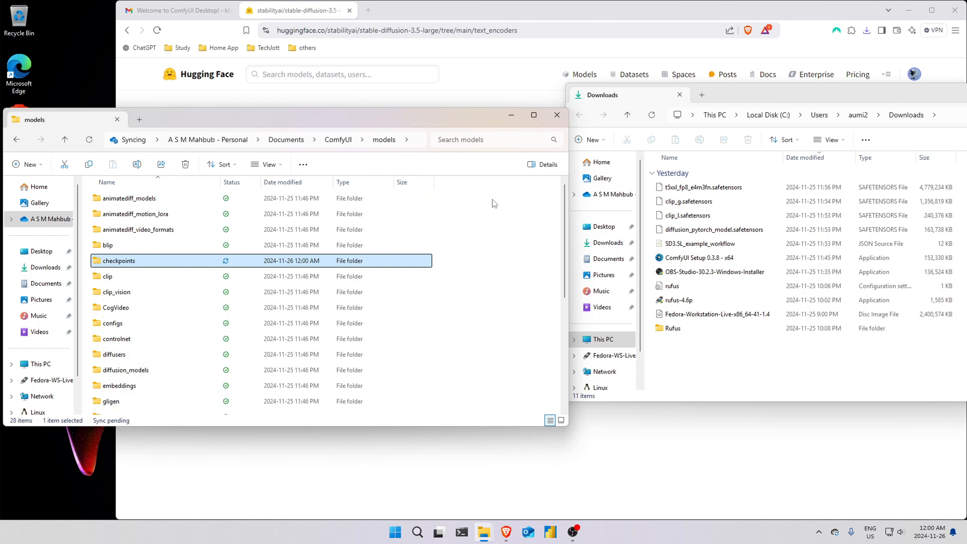
left_click(668, 190)
left_click(674, 217, "shift")
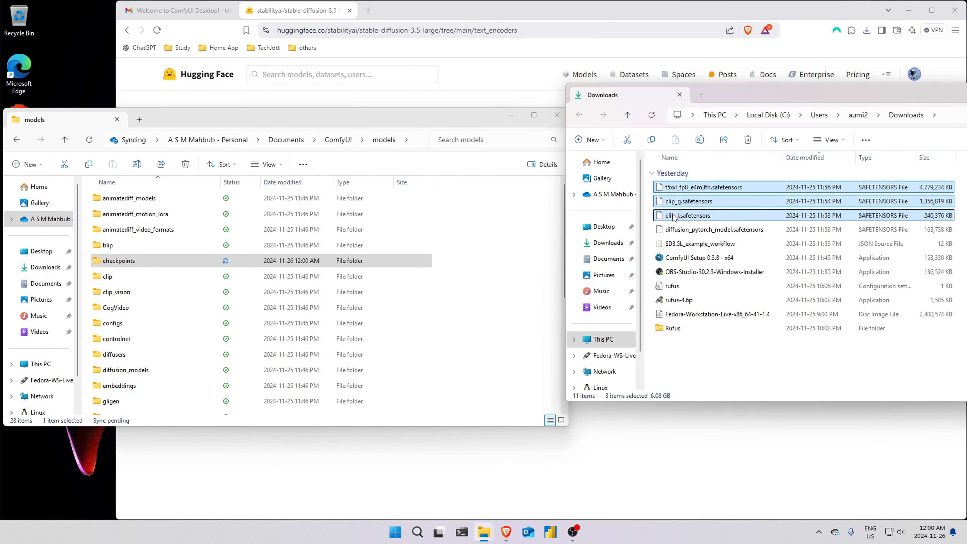
key("ctrl+c")
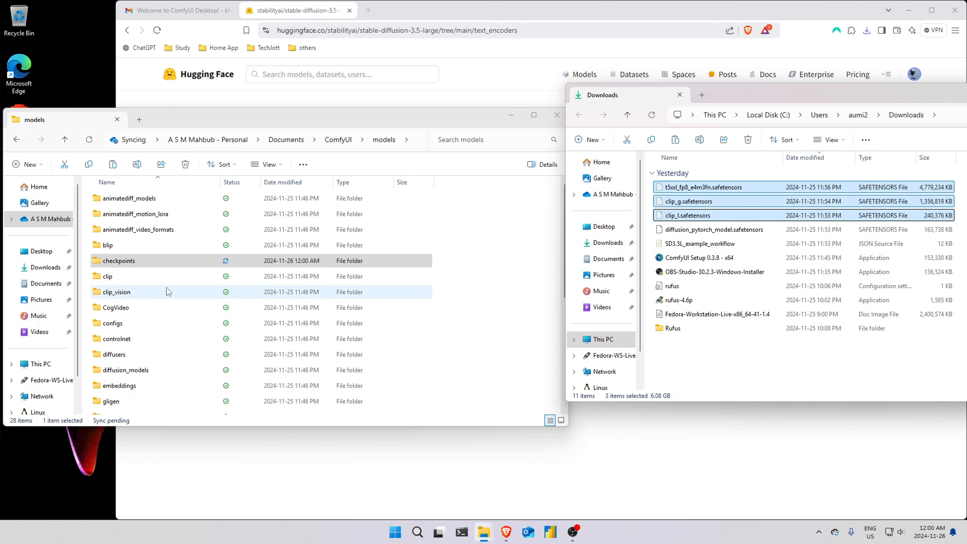
double_click(114, 277)
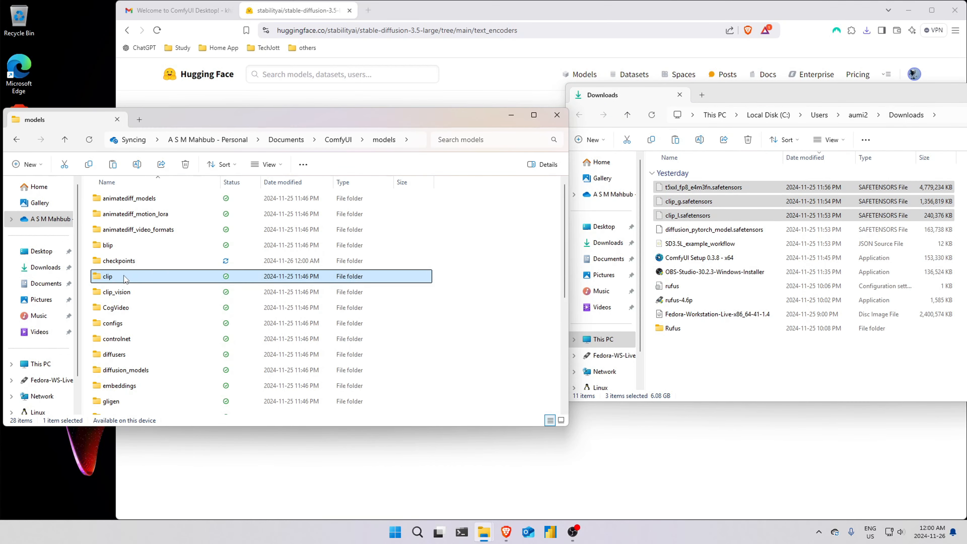
key("ctrl+v")
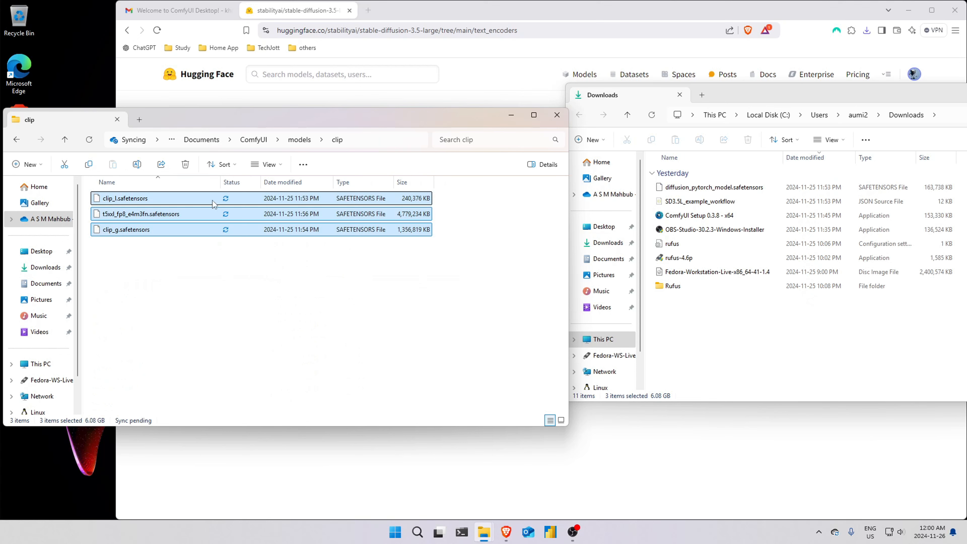
Step: Move diffusion_pytorch_model.safetensors from Downloads into the vae folder inside models
left_click(299, 140)
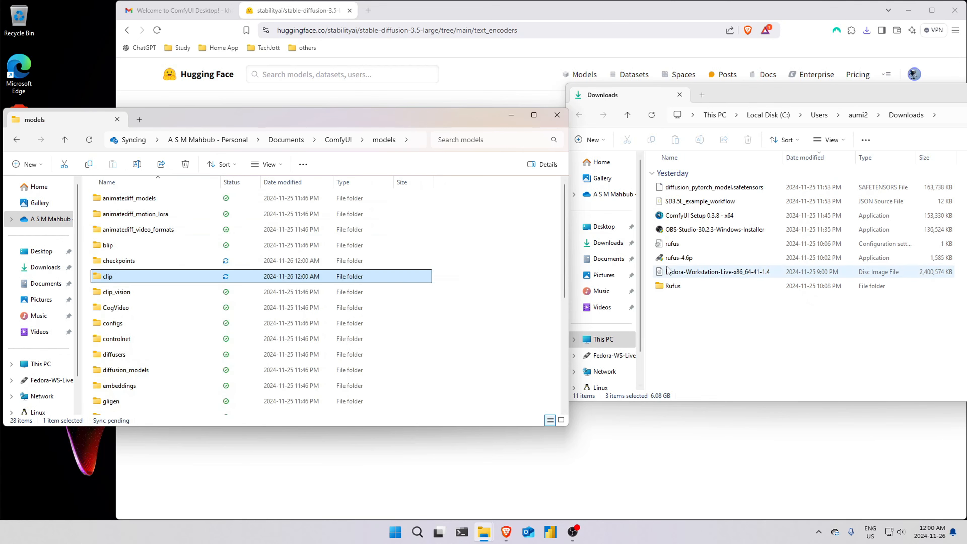
left_click(687, 189)
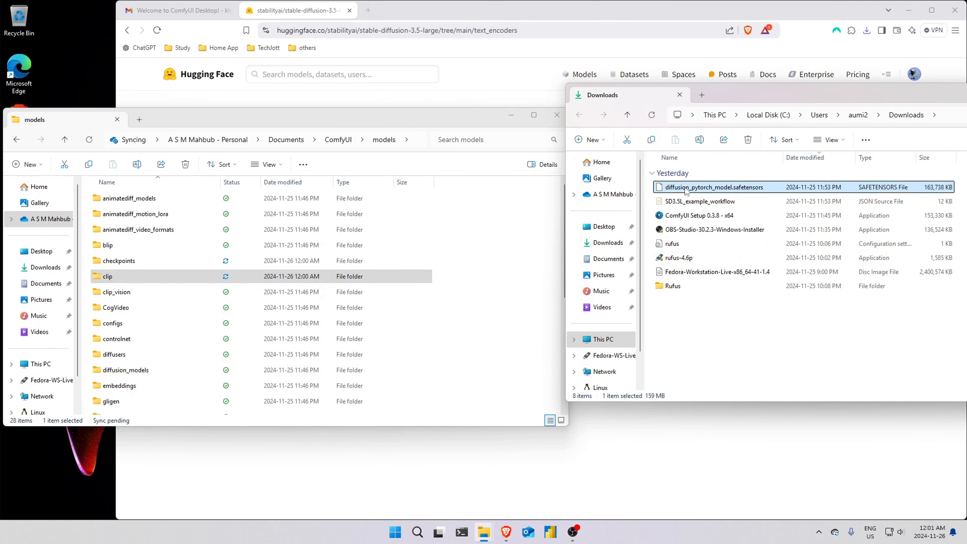
key("ctrl+x")
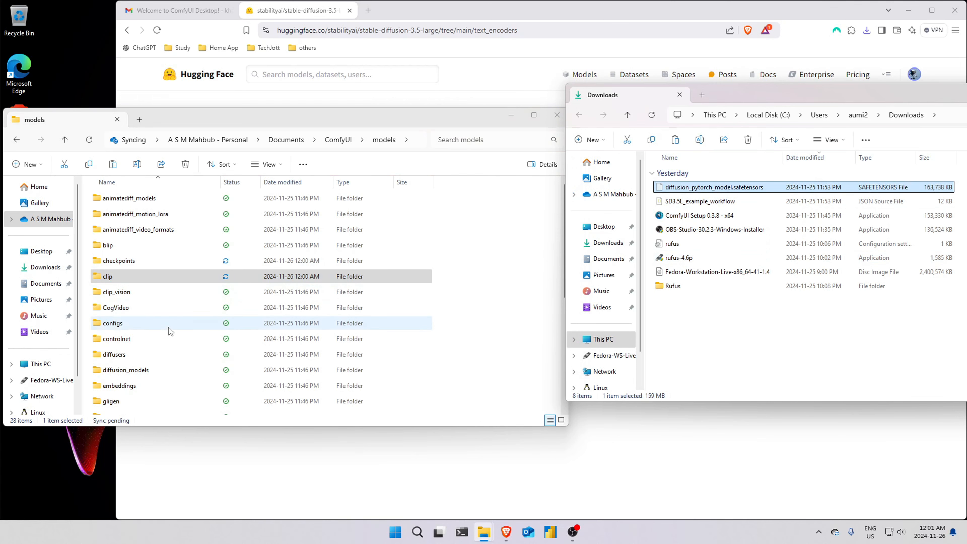
scroll(151, 344, "down", 2)
scroll(149, 343, "down", 3)
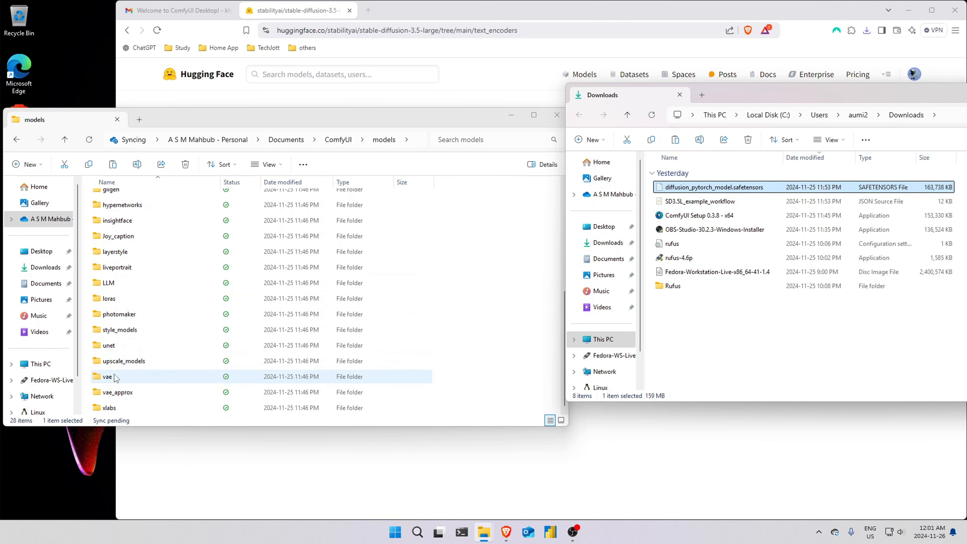
double_click(151, 376)
key("ctrl+v")
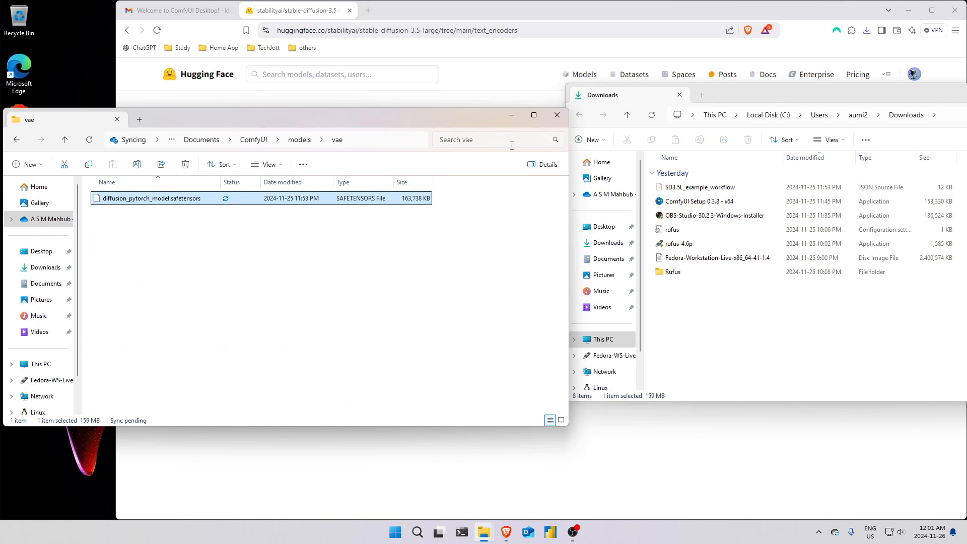
Step: Return to the main ComfyUI folder and open its custom_nodes subfolder
left_click(255, 143)
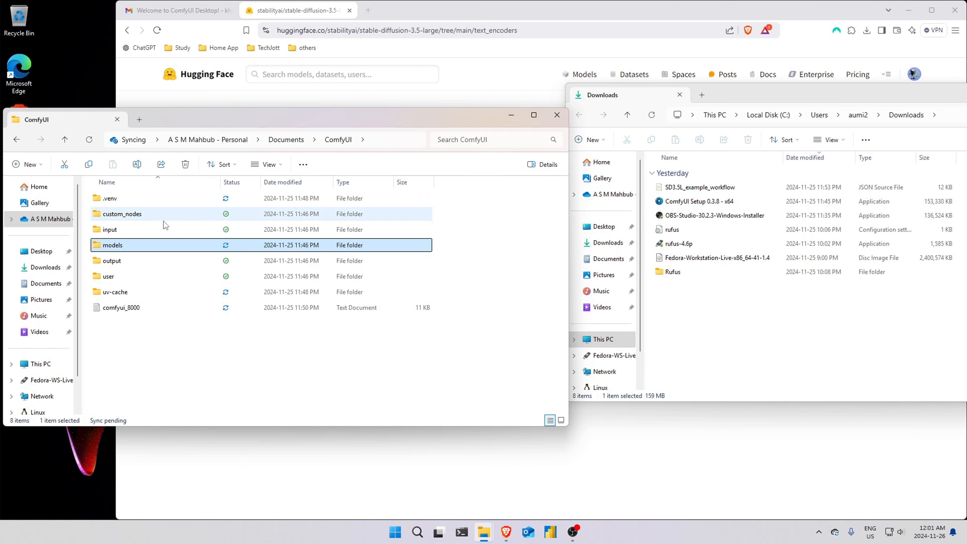
left_click(123, 219)
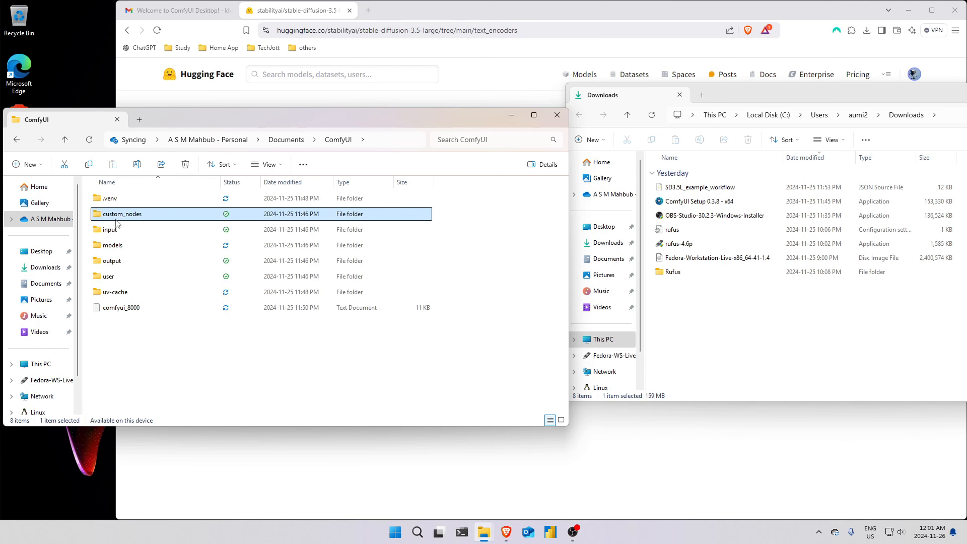
double_click(122, 220)
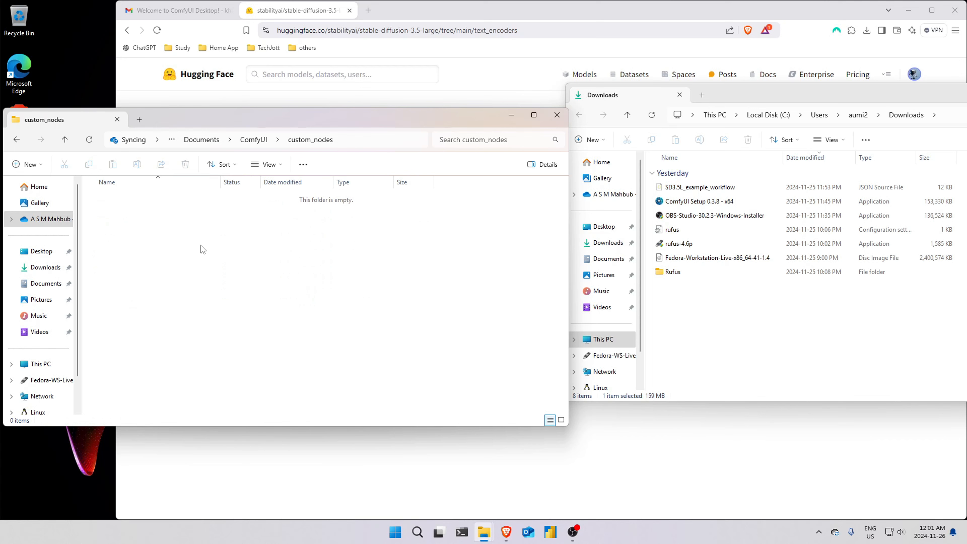
Step: Switch to the Brave browser and search the web for "comfyui manager" in a new tab
left_click(368, 10)
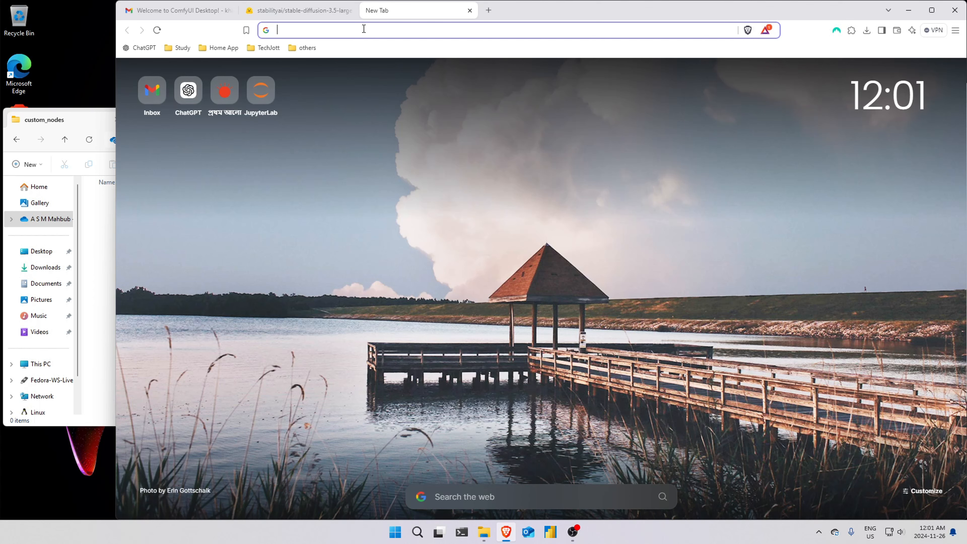
type("co")
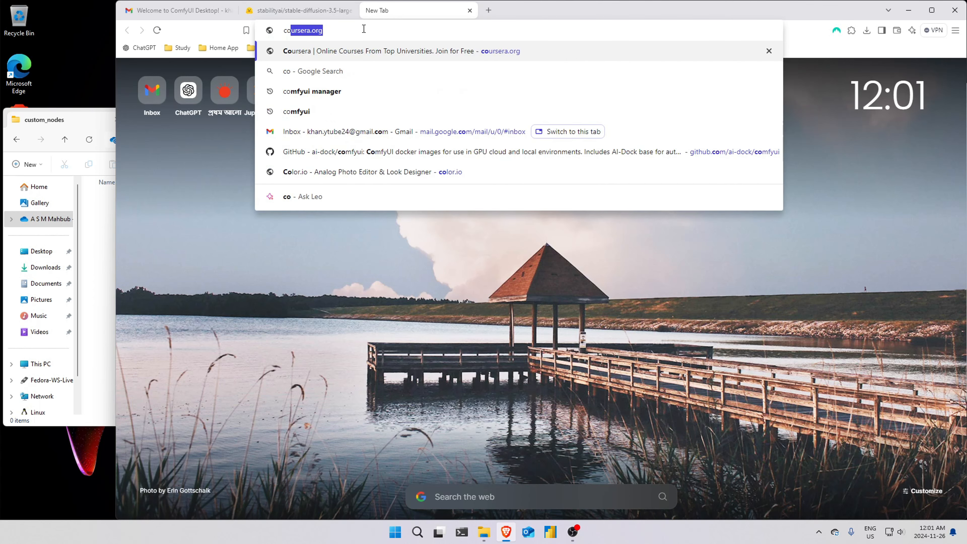
type("mfyui m")
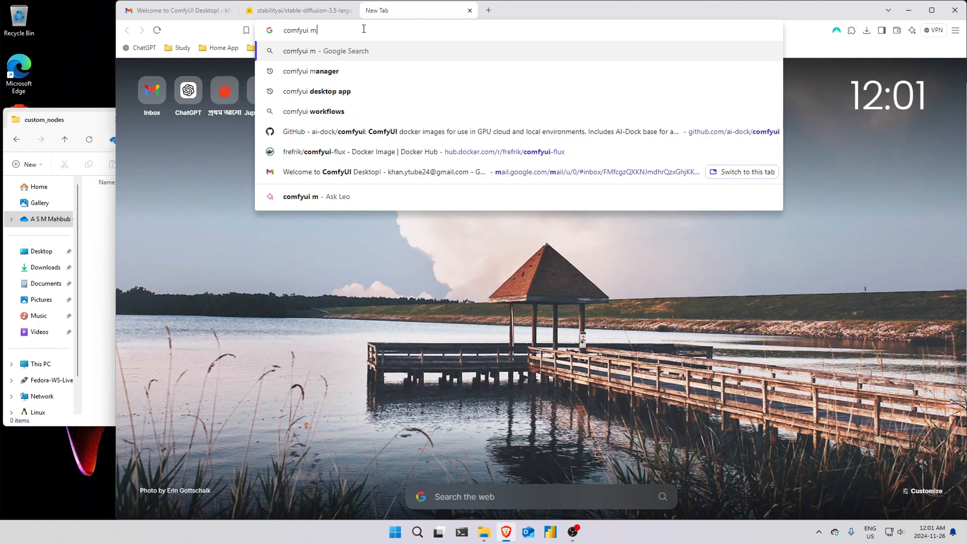
type("anager")
key("Return")
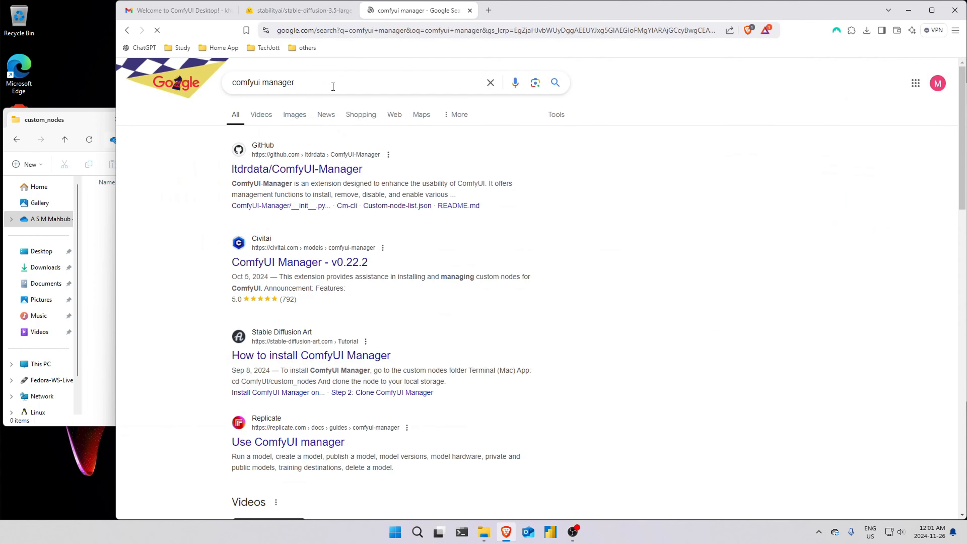
Step: Open the ltdrdata/ComfyUI-Manager repository on GitHub from the search results and copy its HTTPS clone URL
left_click(358, 170)
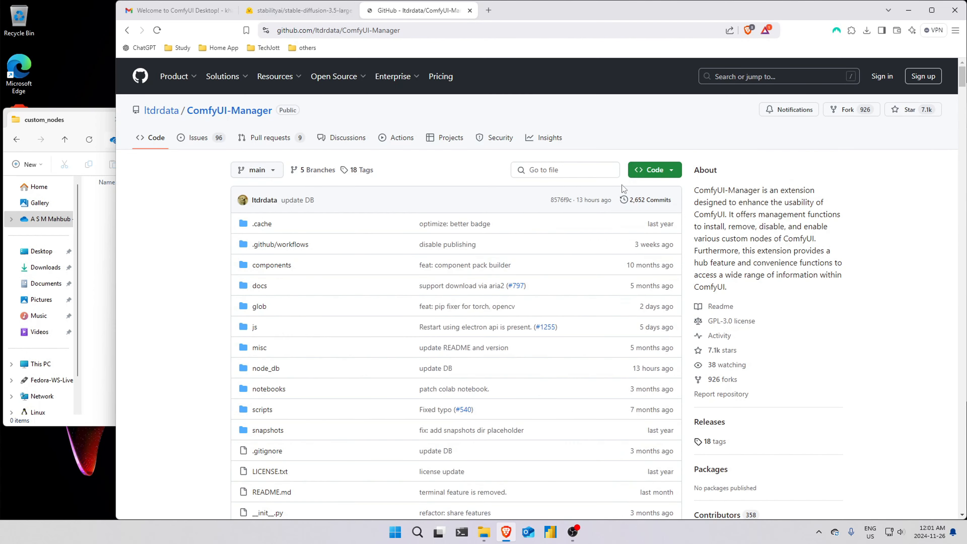
left_click(664, 170)
left_click(666, 239)
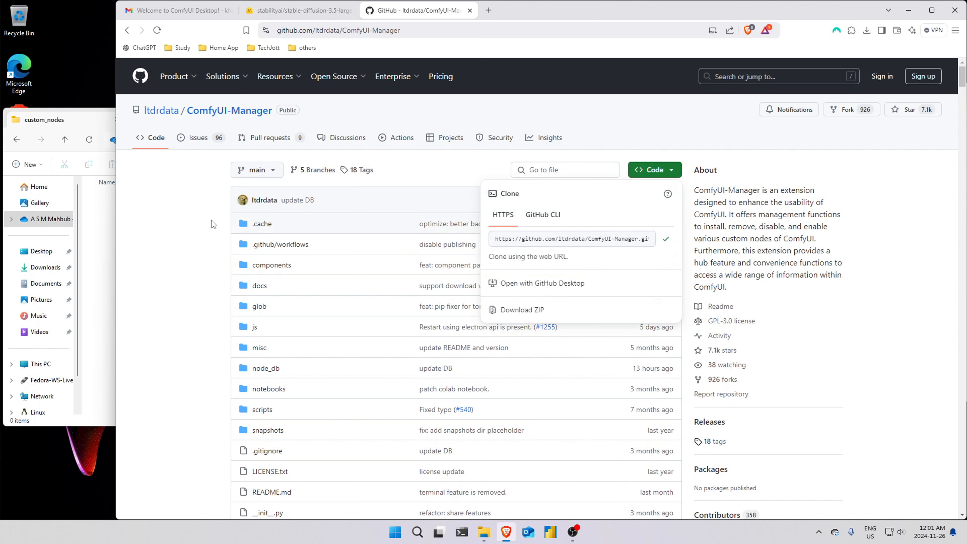
left_click(100, 219)
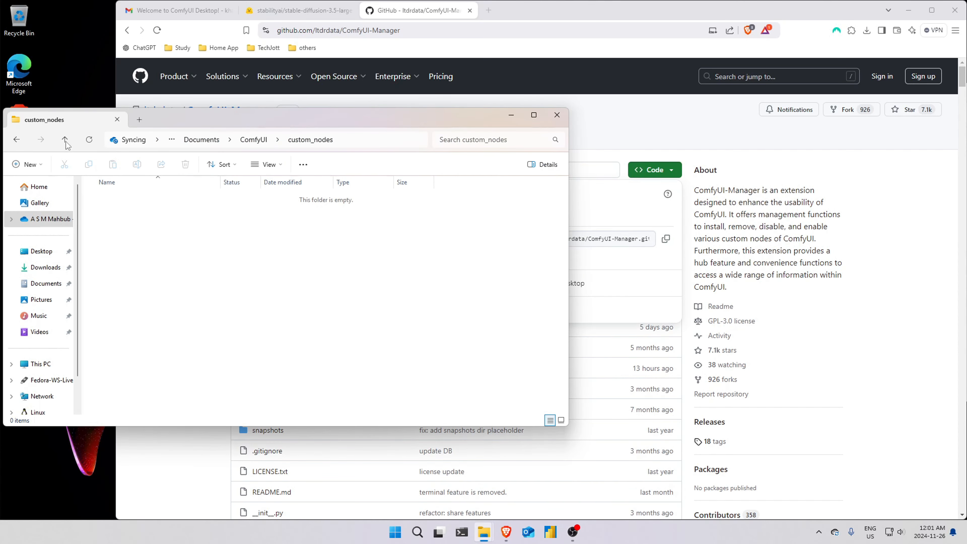
left_click_drag(219, 122, 304, 124)
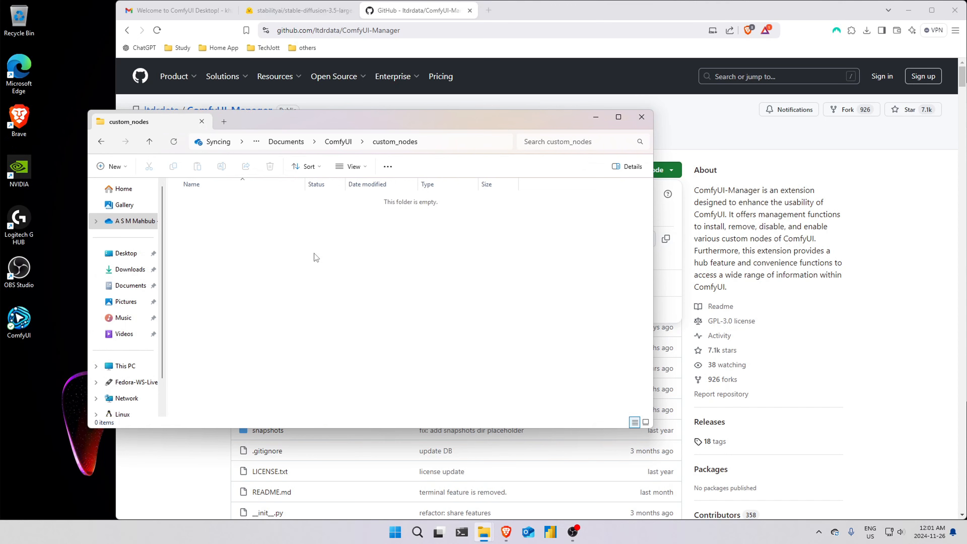
right_click(315, 254)
left_click(362, 369)
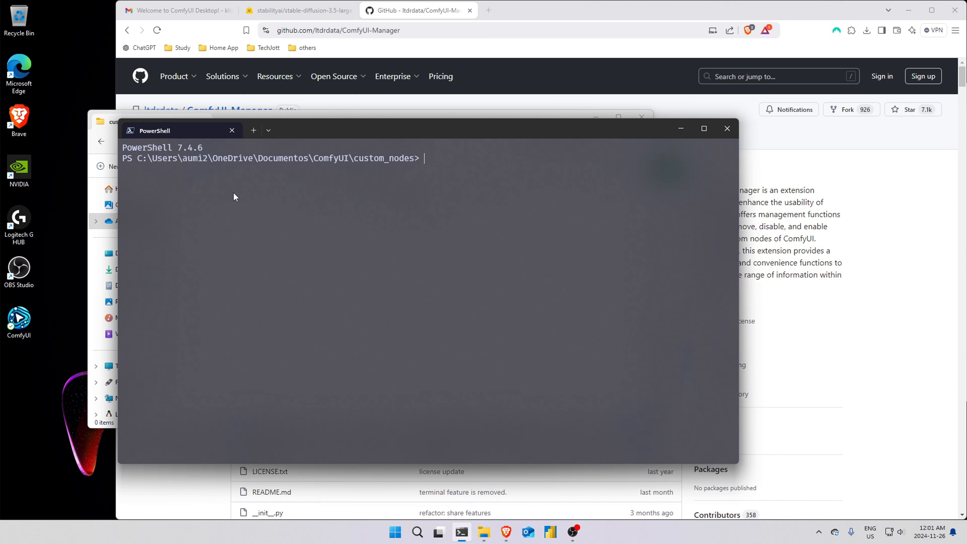
type("git clone")
key("ctrl+v")
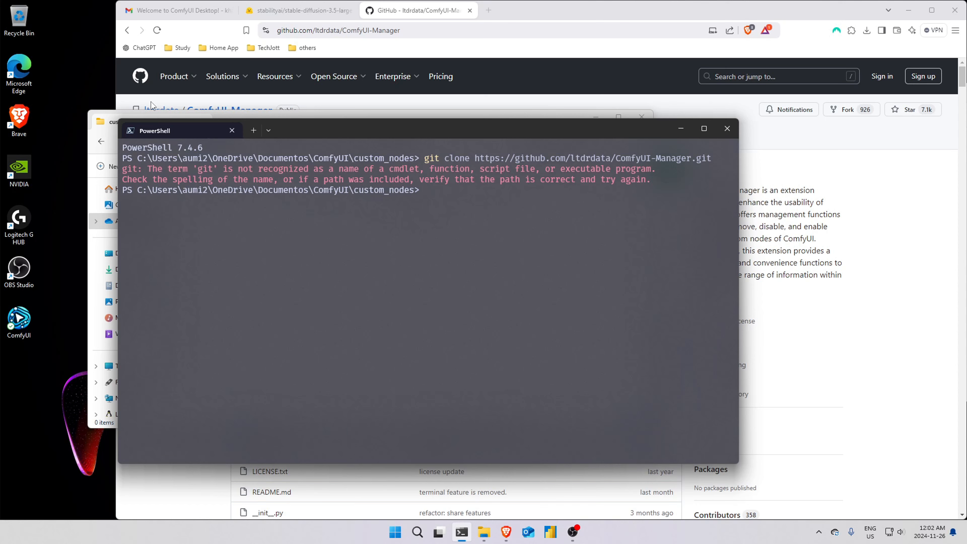
left_click(268, 130)
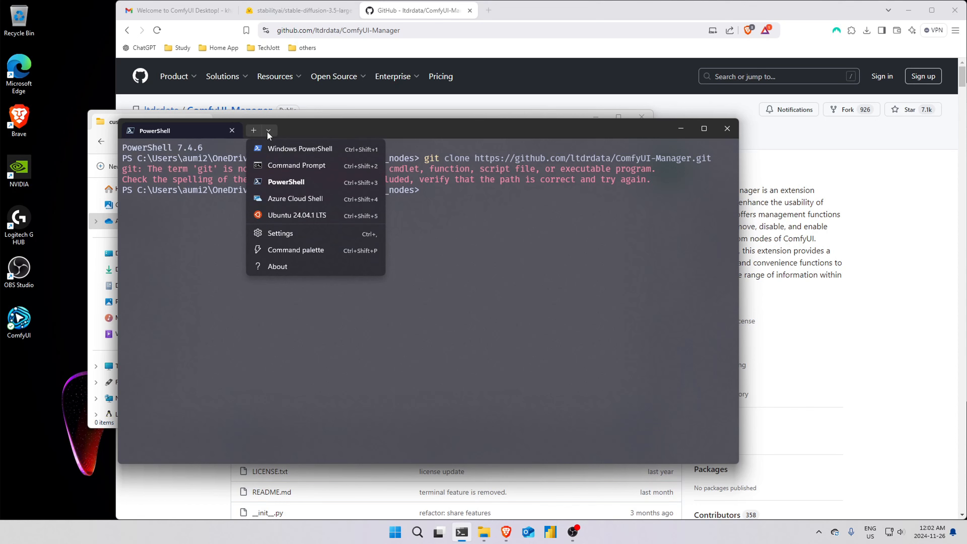
left_click(268, 132)
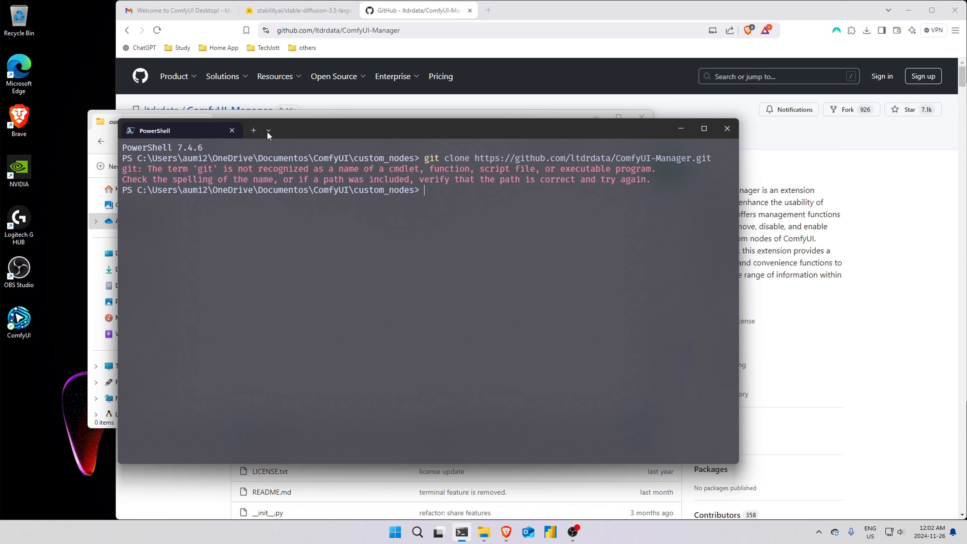
Step: Search the web for "git for windows" in a new browser tab and open the gitforwindows.org site
left_click(488, 10)
left_click(480, 26)
type("git")
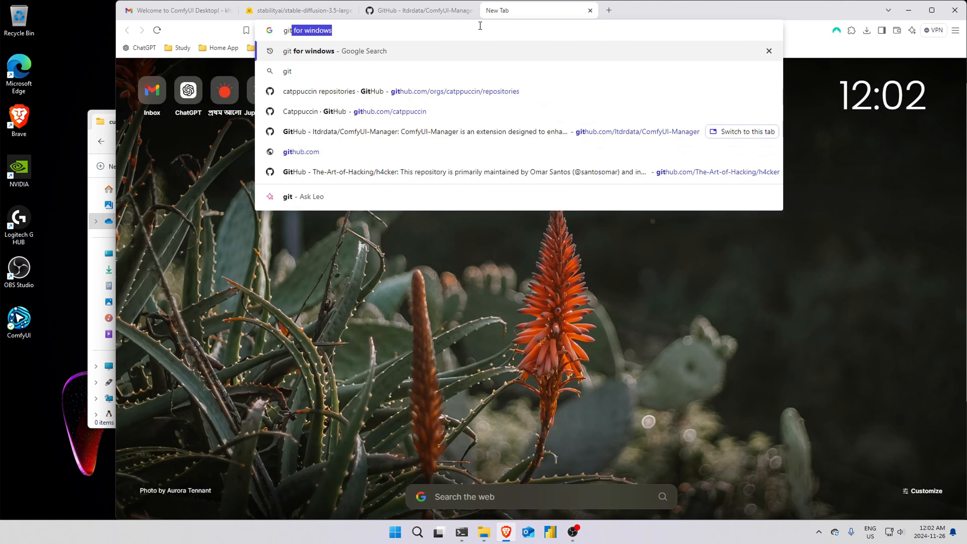
key("Return")
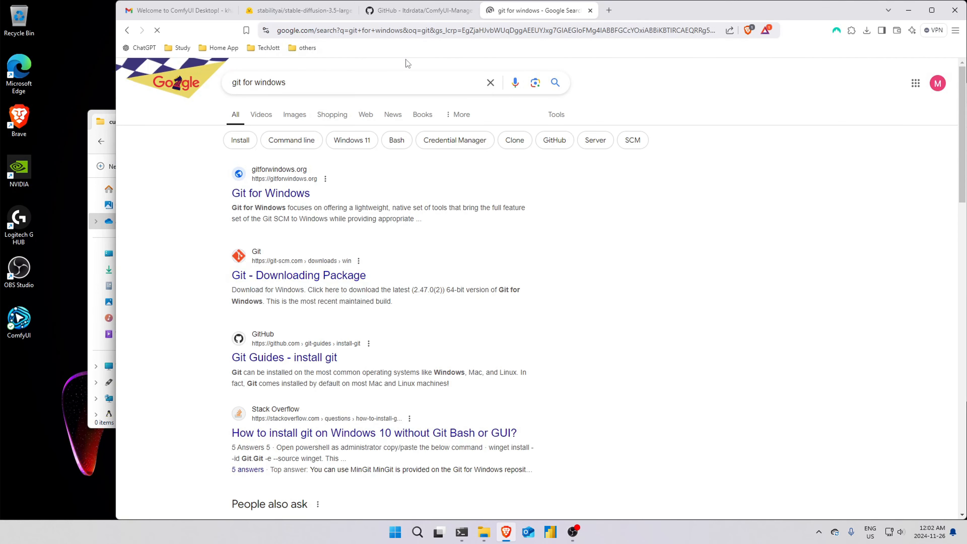
left_click(280, 195)
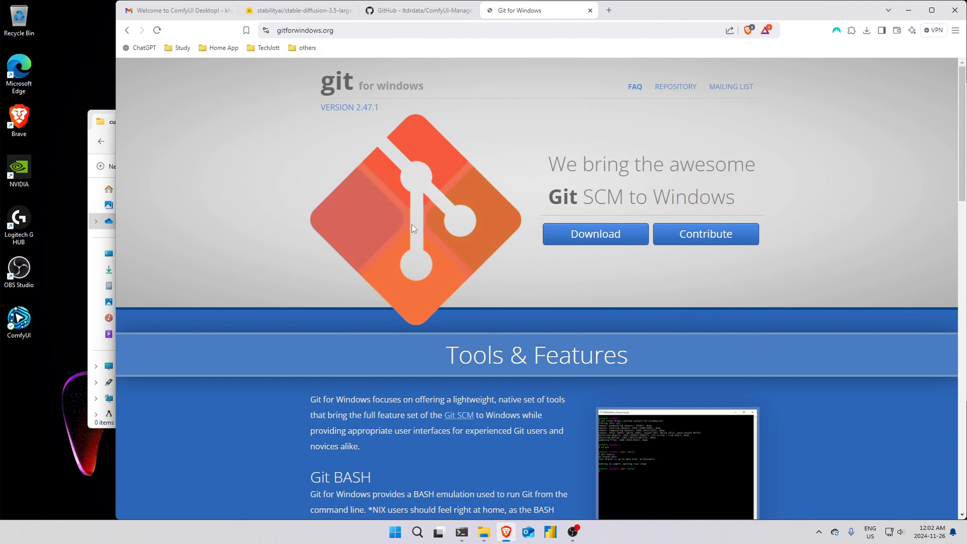
Step: Download the Git for Windows installer and launch it once downloaded
left_click(594, 239)
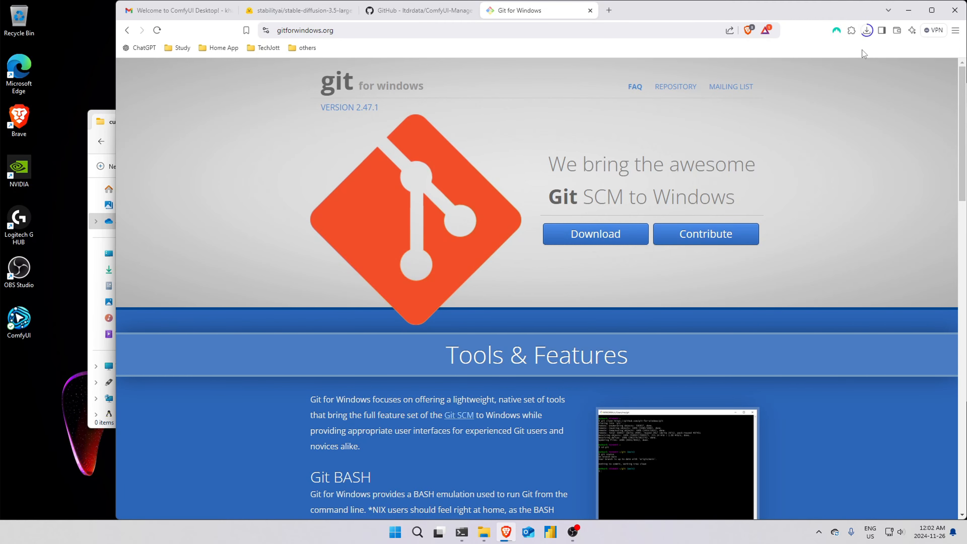
left_click(862, 34)
left_click(782, 75)
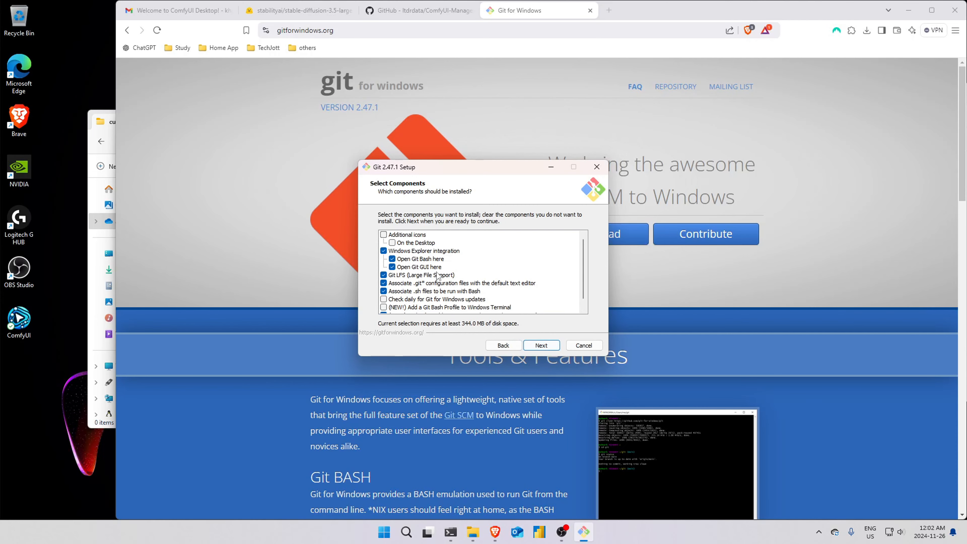
Step: Include the component that adds a Git Bash Profile to Windows Terminal and continue the Git setup
scroll(438, 281, "down", 1)
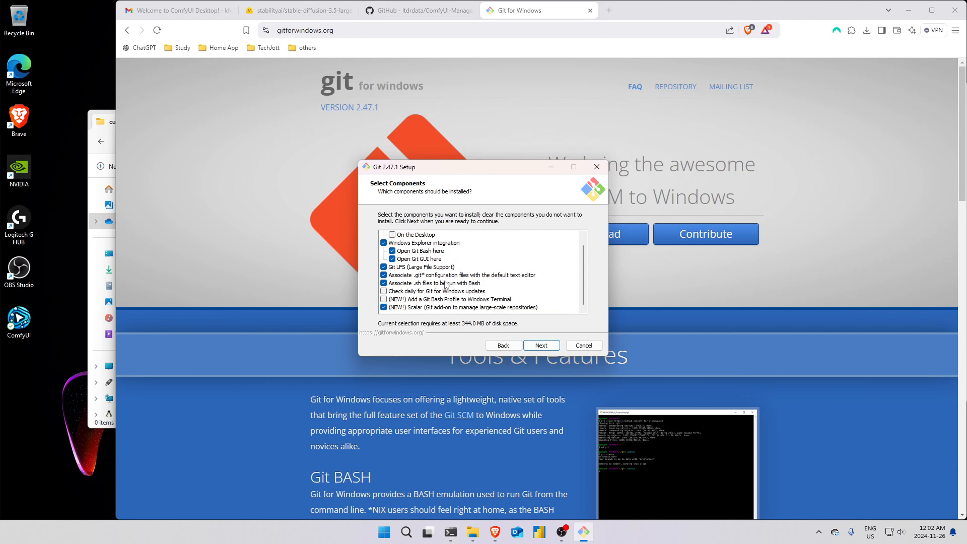
left_click(383, 299)
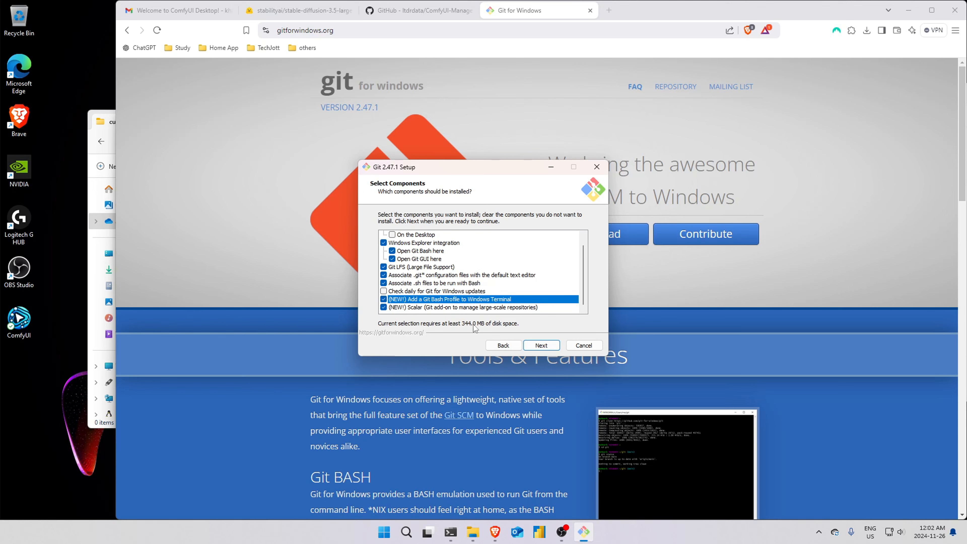
left_click(537, 346)
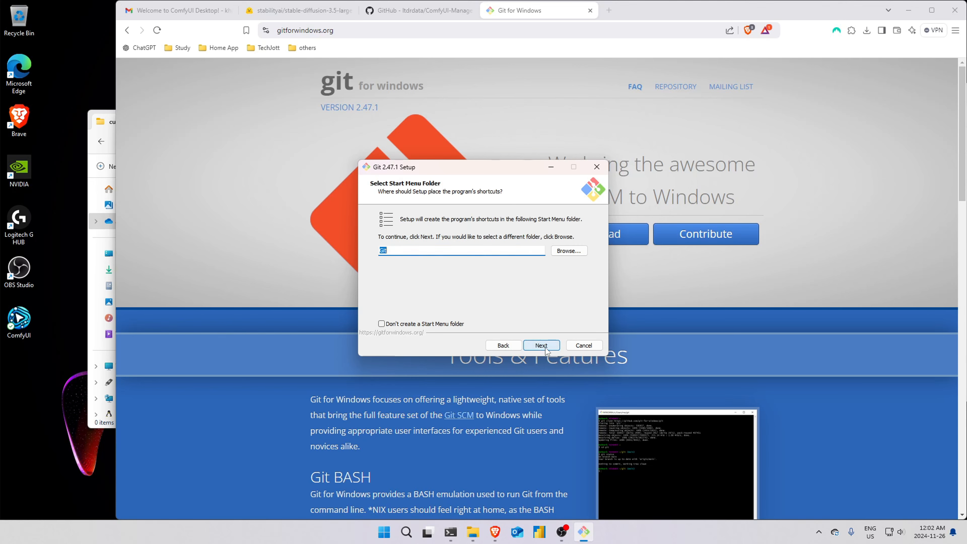
Step: Accept the remaining default Git setup options, install Git, and finish the wizard without viewing the release notes
left_click(538, 347)
left_click(539, 348)
left_click(540, 348)
left_click(540, 347)
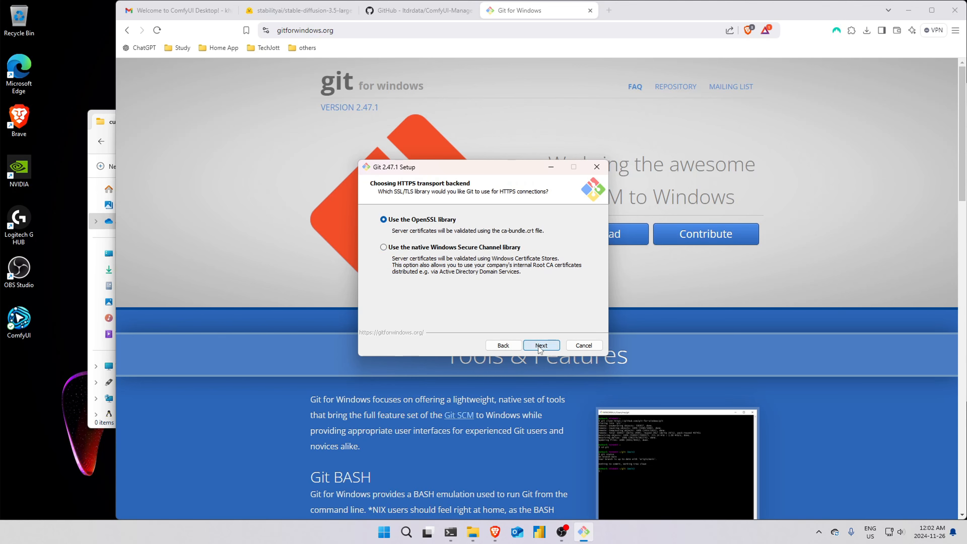
left_click(540, 347)
left_click(540, 347)
left_click(540, 347)
left_click(540, 347)
left_click(539, 345)
left_click(539, 346)
left_click(539, 346)
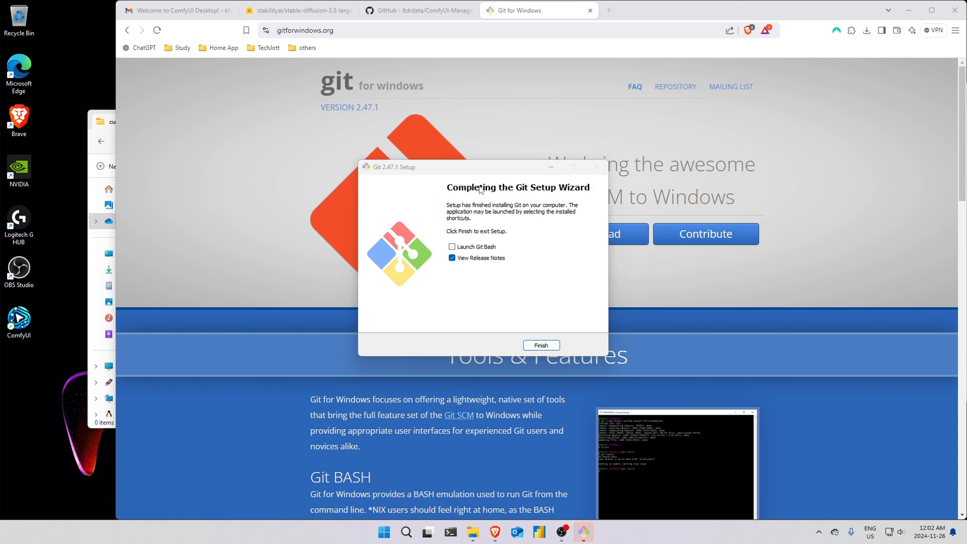
left_click(452, 258)
left_click(526, 343)
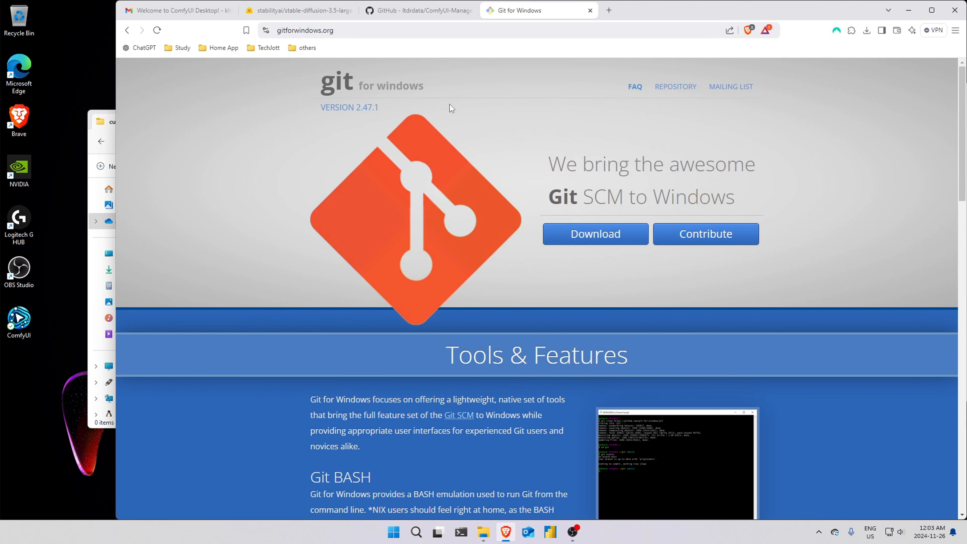
Step: Return to the ComfyUI-Manager GitHub page and copy the repository's HTTPS clone URL again
left_click(426, 11)
left_click(671, 170)
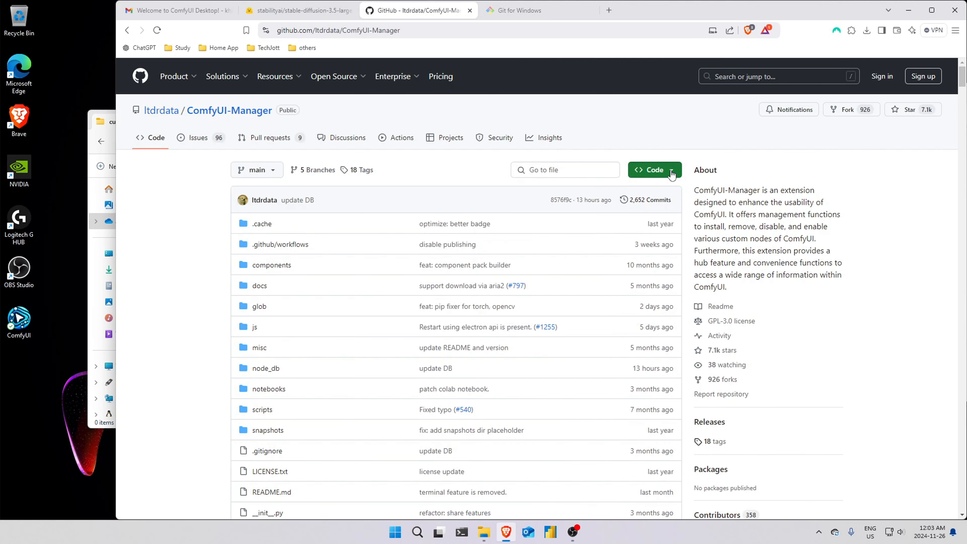
left_click(671, 170)
left_click(666, 239)
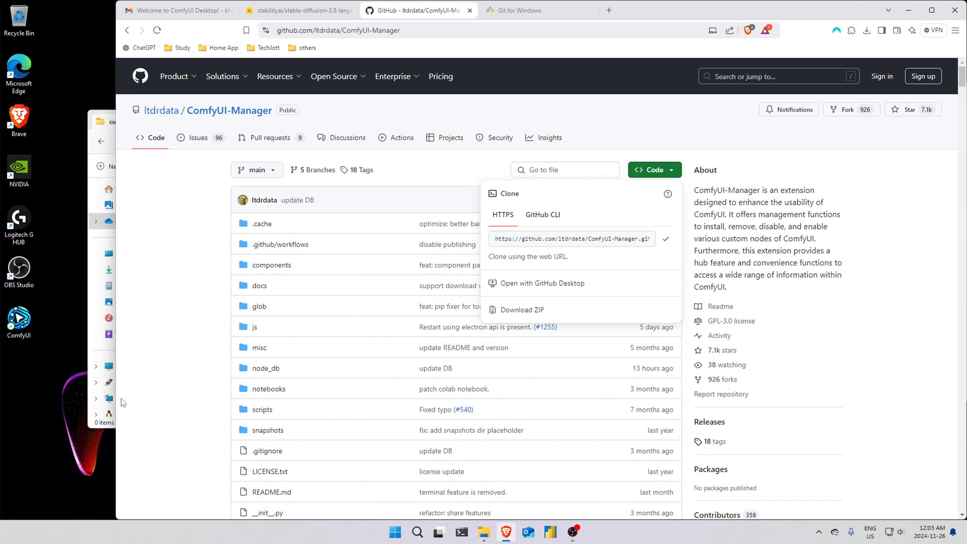
left_click(89, 428)
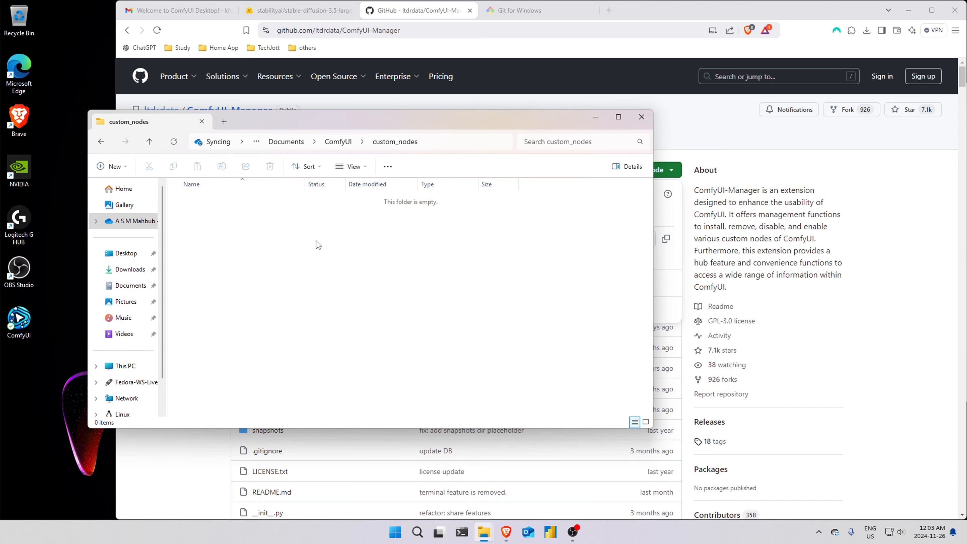
right_click(316, 242)
left_click(328, 345)
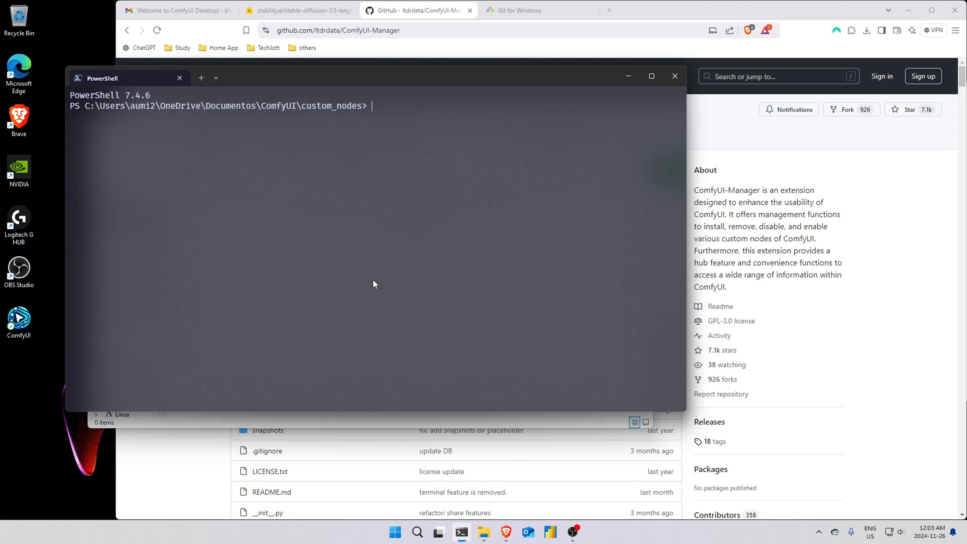
type("git clone")
key("ctrl+v")
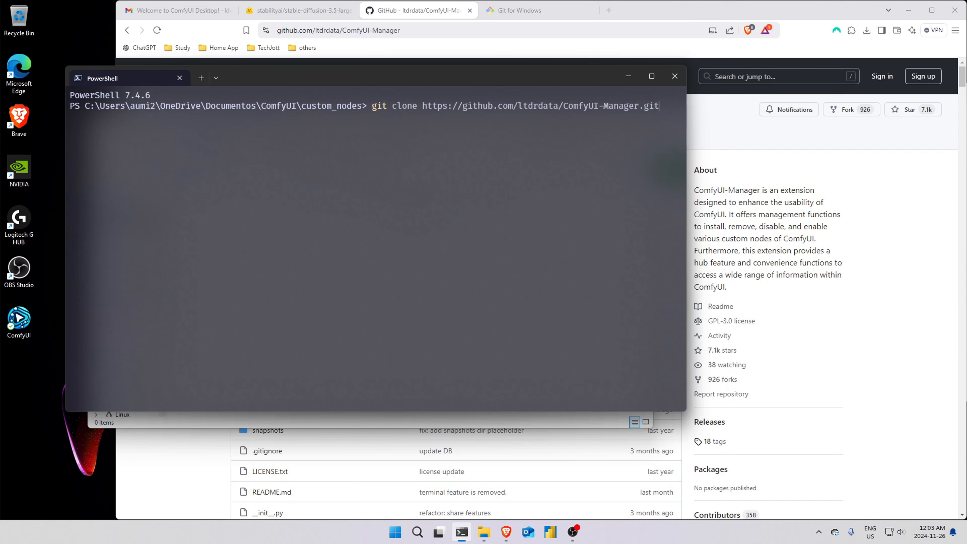
key("Return")
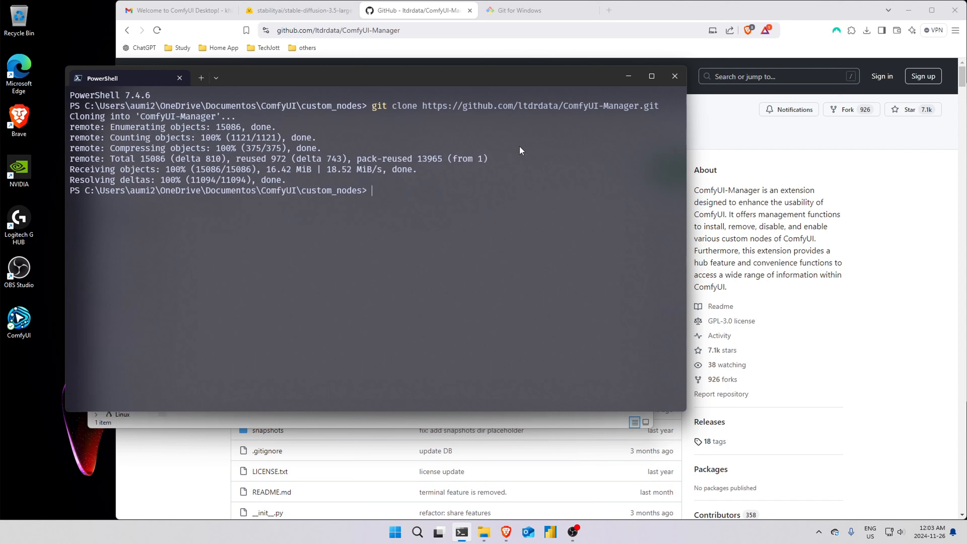
Step: Close the terminal, the custom_nodes folder window, and the ComfyUI-Manager and Git for Windows browser tabs
left_click(674, 76)
left_click(641, 117)
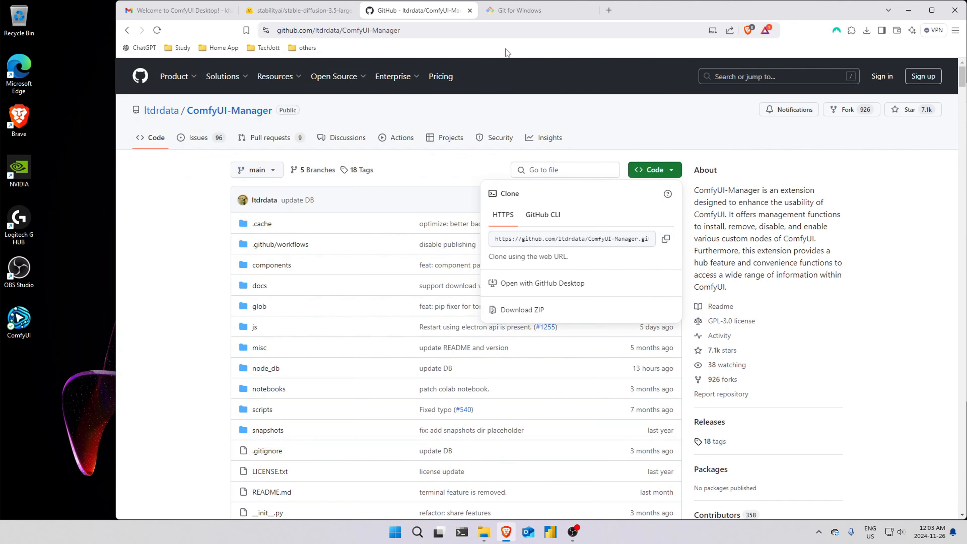
left_click(470, 10)
left_click(470, 11)
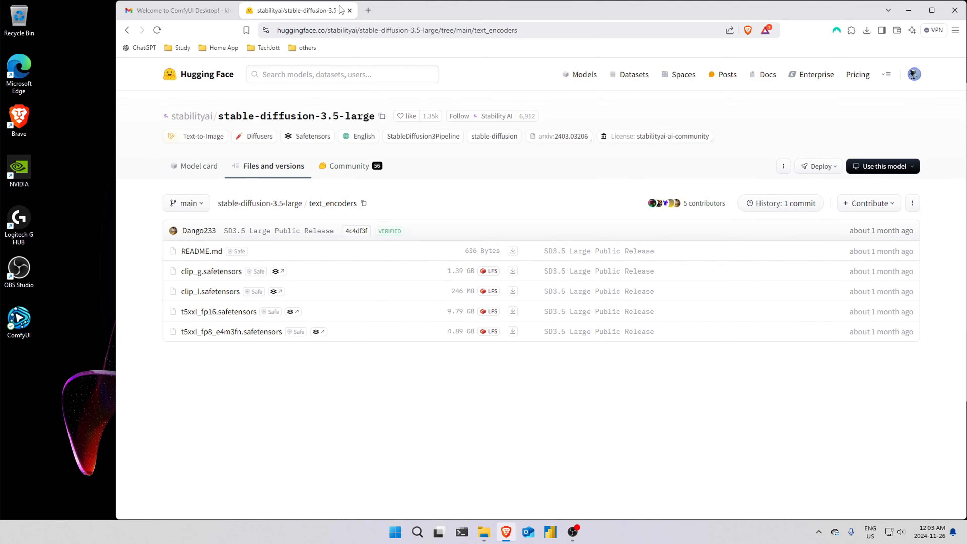
Step: Launch the ComfyUI desktop app from the desktop and maximize its window
double_click(19, 319)
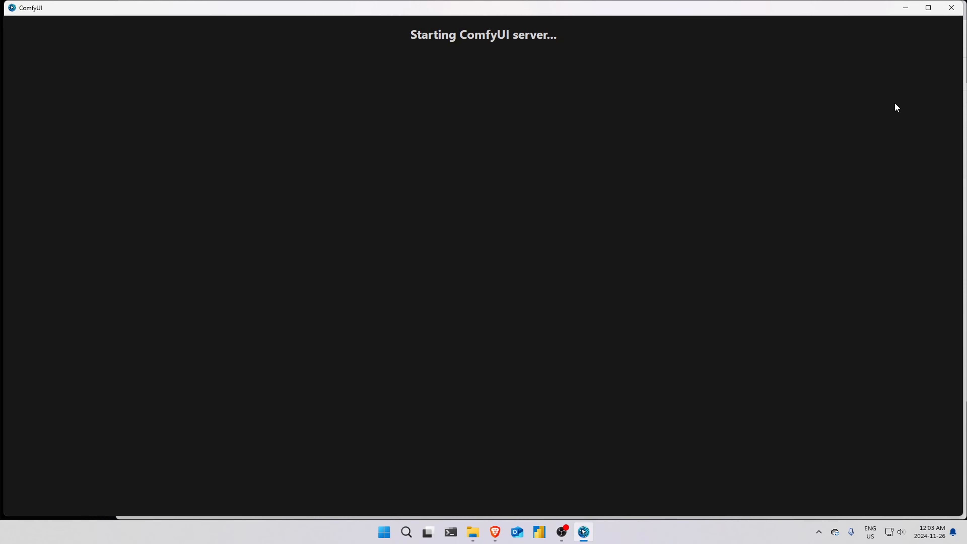
left_click(927, 8)
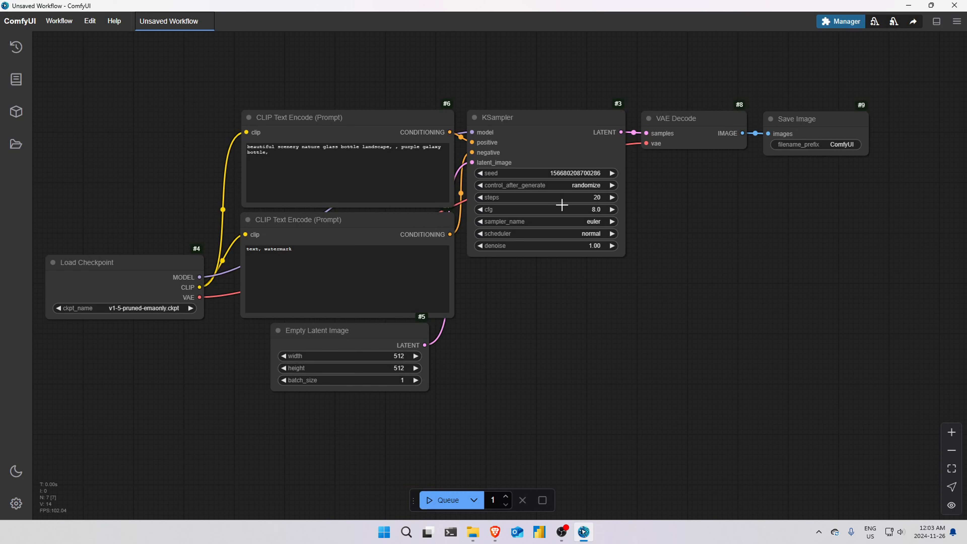
Step: Open ComfyUI Manager, look through the installable models in its Model Manager, and close both dialogs
left_click(843, 28)
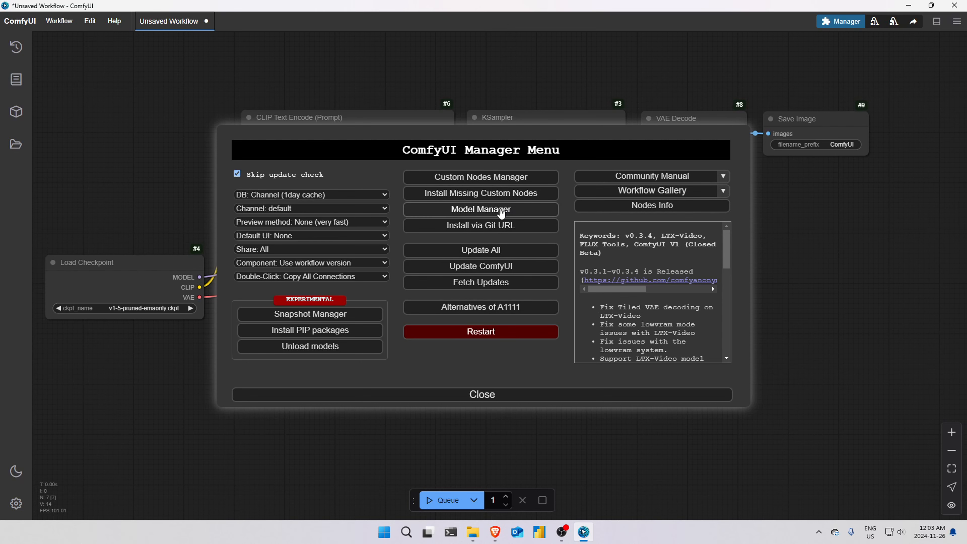
left_click(490, 217)
scroll(305, 193, "down", 3)
scroll(307, 197, "up", 3)
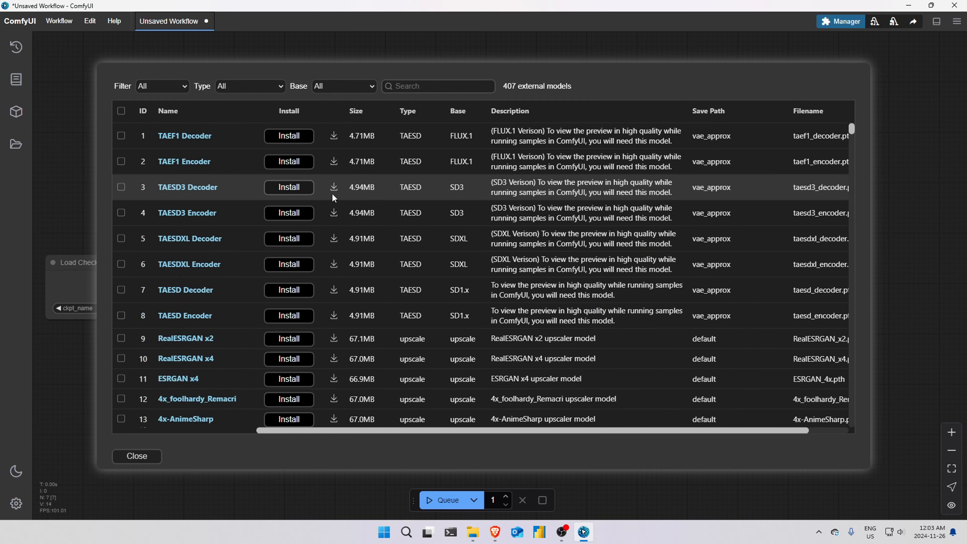
left_click(152, 454)
left_click(463, 392)
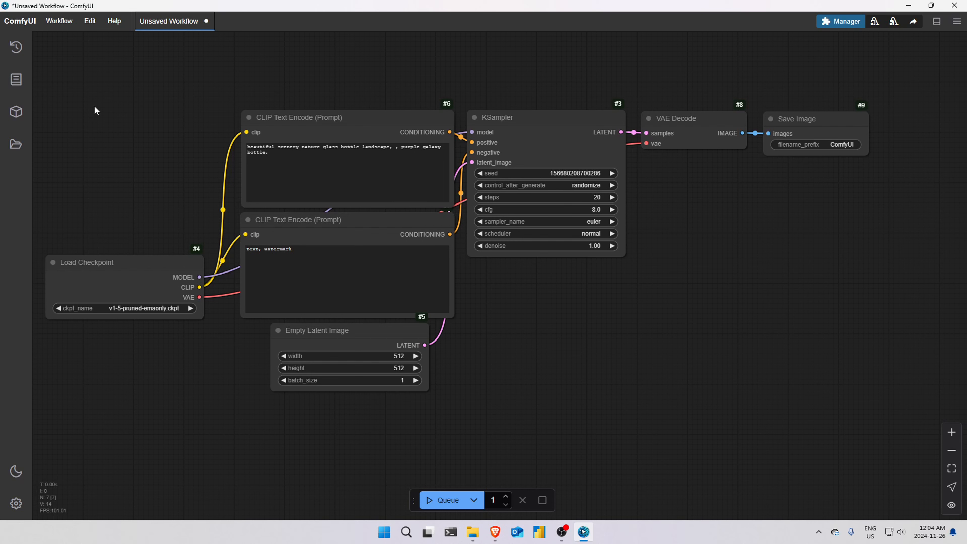
Step: Open the SD3.5L_example_workflow file from the Downloads folder as a workflow
left_click(59, 21)
left_click(70, 60)
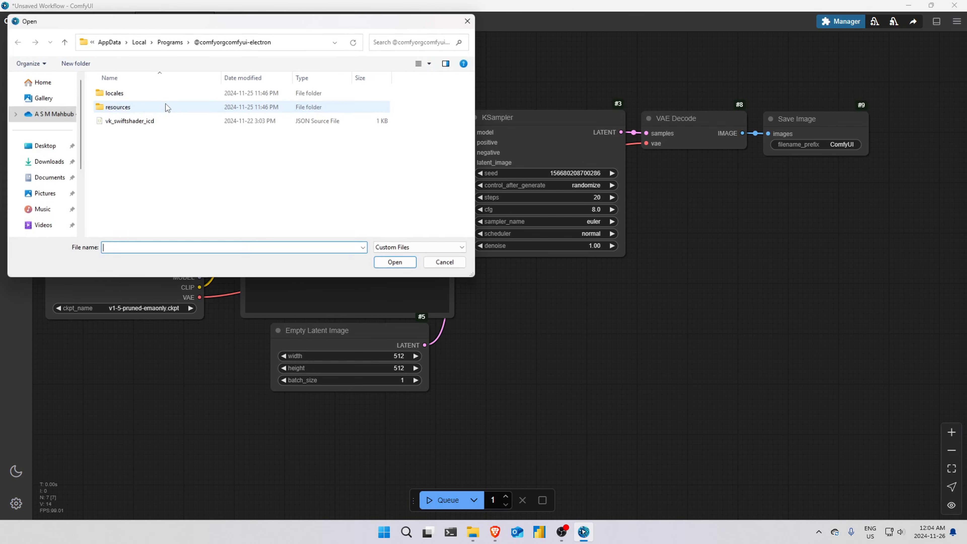
left_click(42, 163)
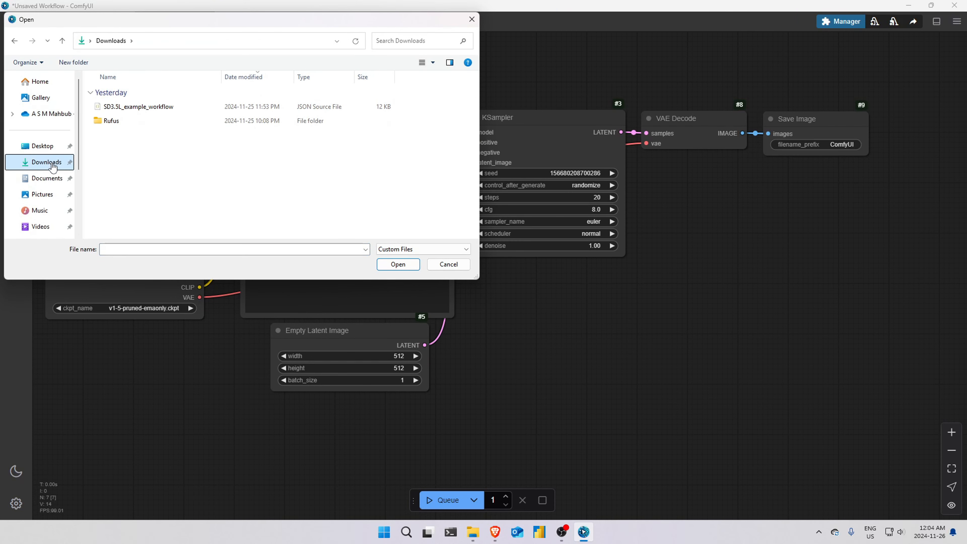
left_click(122, 109)
double_click(122, 108)
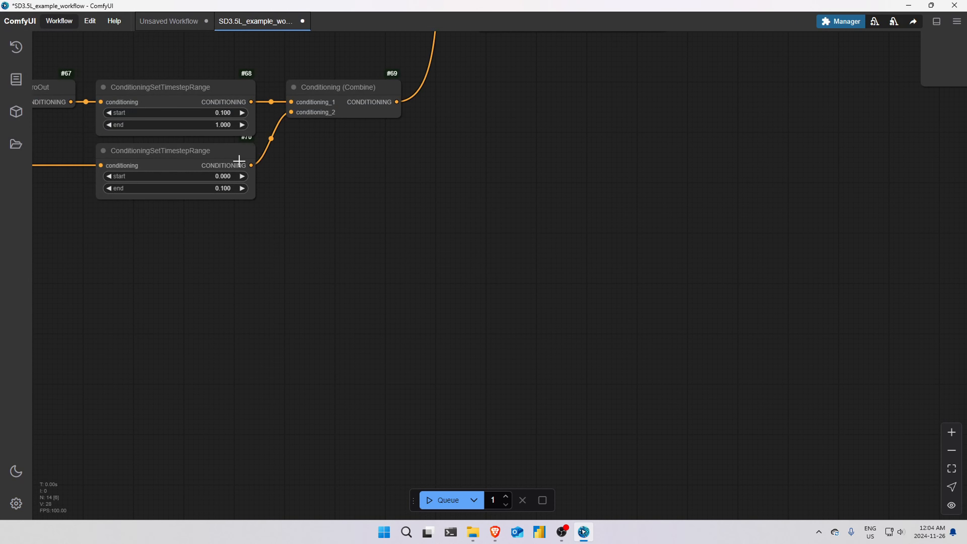
Step: Set the TripleCLIPLoader's clip_name1 to clip_g.safetensors, clip_name2 to clip_l.safetensors and clip_name3 to t5xxl_fp8_e4m3fn.safetensors
scroll(245, 250, "down", 8)
scroll(282, 269, "up", 5)
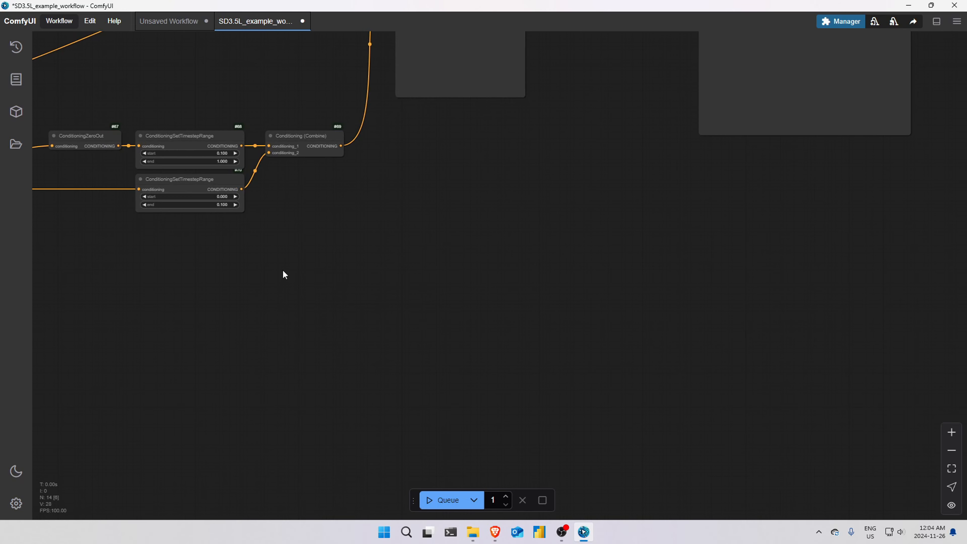
left_click_drag(282, 268, 765, 422)
left_click_drag(677, 388, 859, 447)
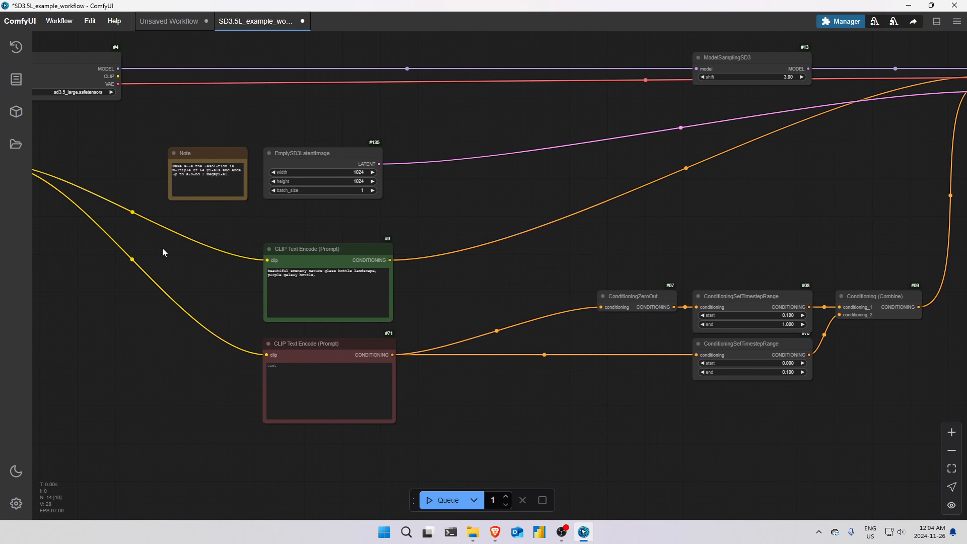
left_click_drag(164, 247, 450, 335)
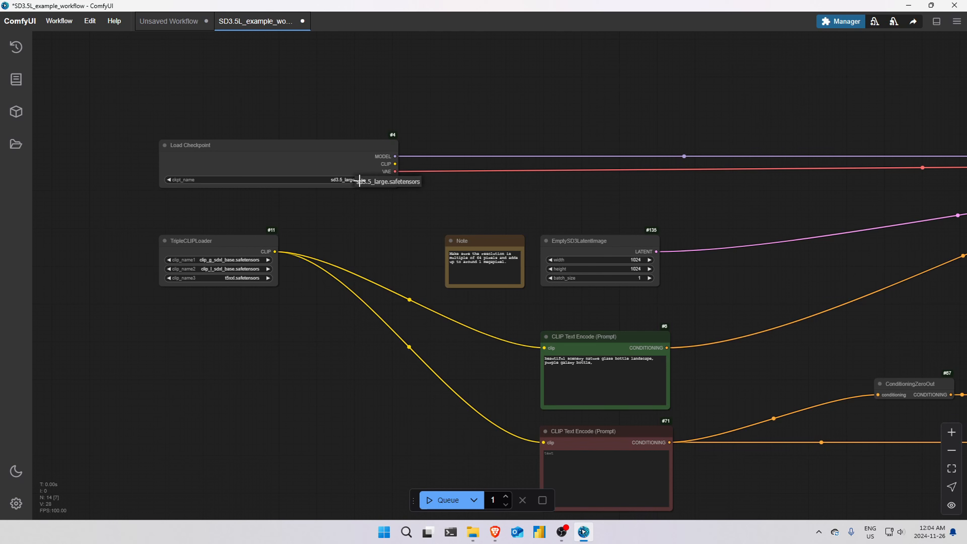
left_click_drag(332, 208, 355, 186)
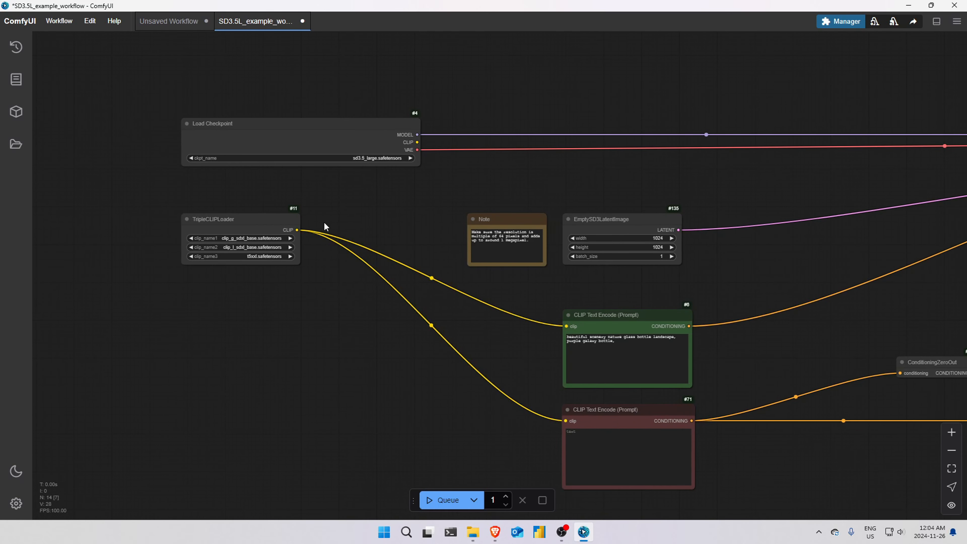
left_click(236, 240)
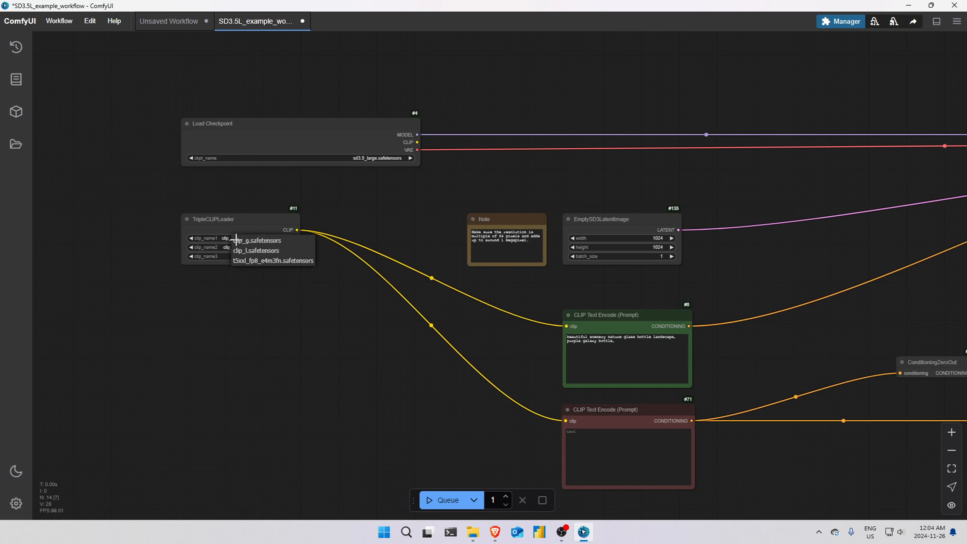
left_click(260, 241)
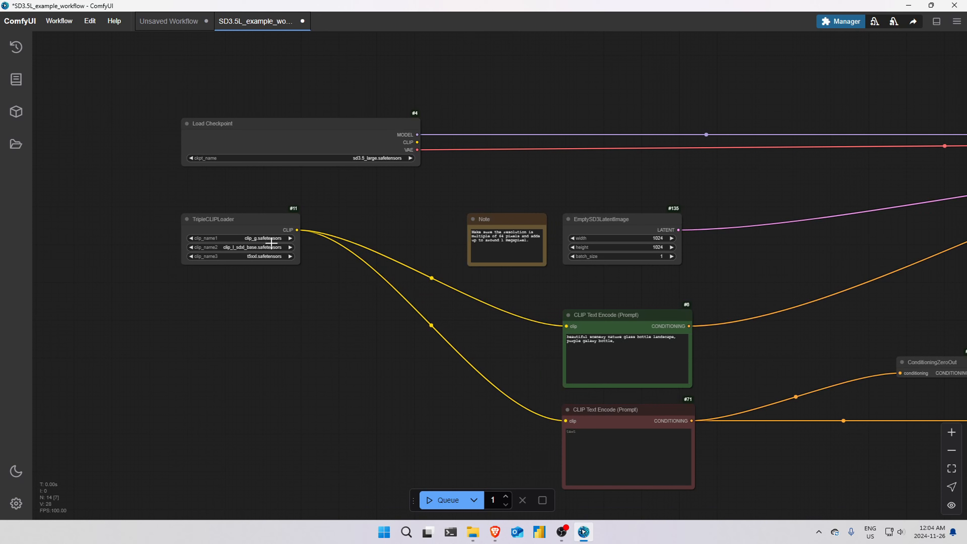
left_click(241, 248)
left_click(265, 261)
left_click(265, 257)
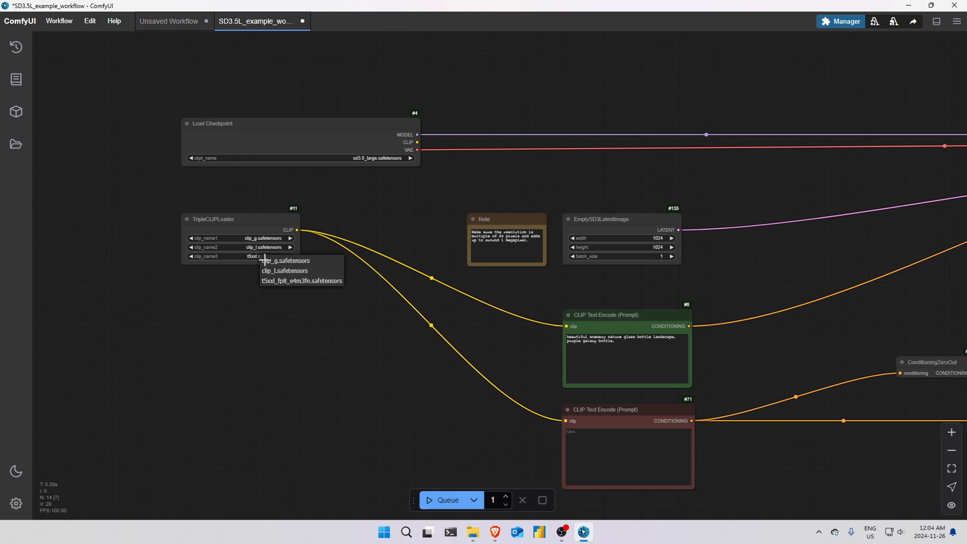
left_click(284, 281)
Step: Move the Note, EmptySD3LatentImage and both CLIP Text Encode nodes up and closer to the loader nodes
left_click_drag(361, 322, 306, 309)
scroll(325, 296, "down", 3)
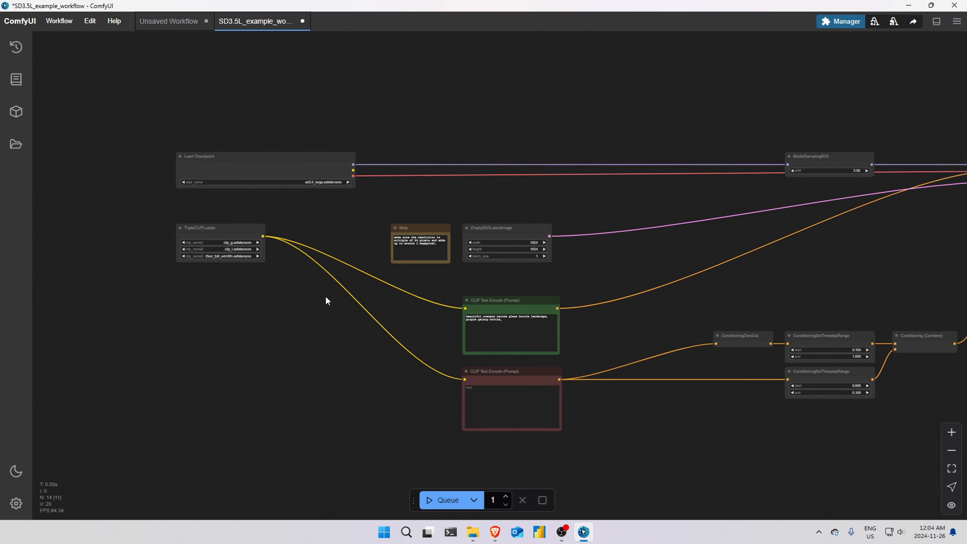
scroll(327, 293, "up", 2)
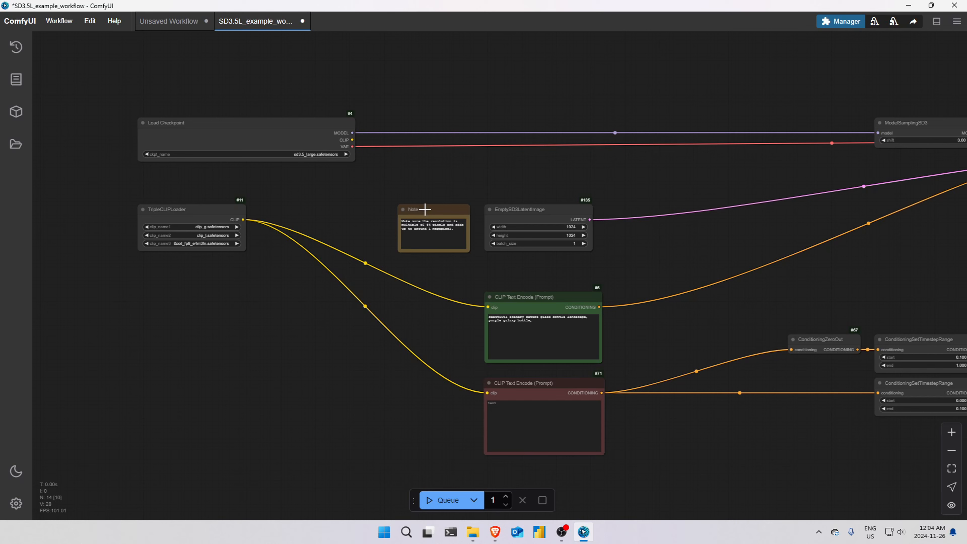
left_click_drag(425, 209, 320, 188)
left_click_drag(491, 208, 401, 163)
left_click_drag(504, 294, 412, 221)
left_click_drag(511, 381, 412, 309)
Step: Move ModelSamplingSD3, ConditioningZeroOut, both ConditioningSetTimestepRange nodes and Conditioning (Combine) closer to the latent image and prompt nodes
left_click_drag(626, 290, 406, 315)
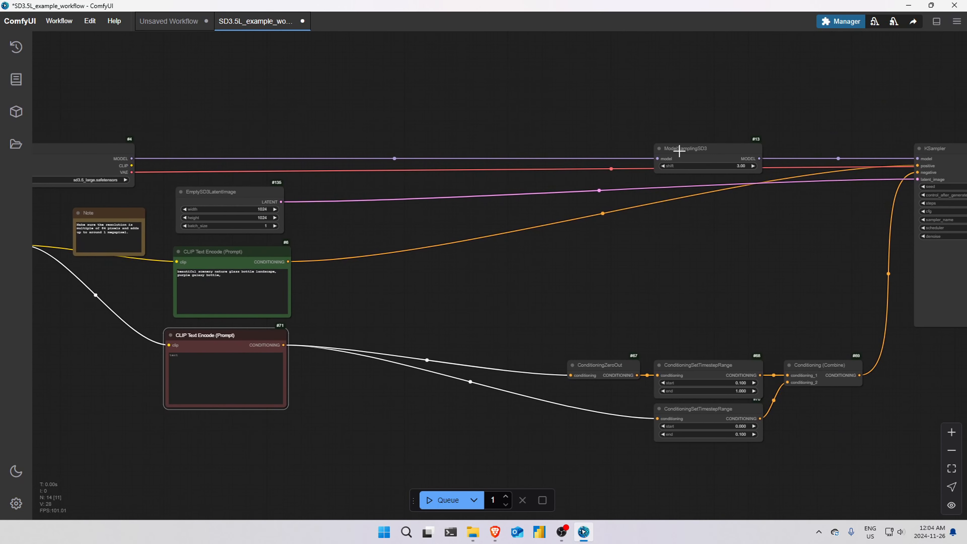
left_click_drag(679, 151, 336, 119)
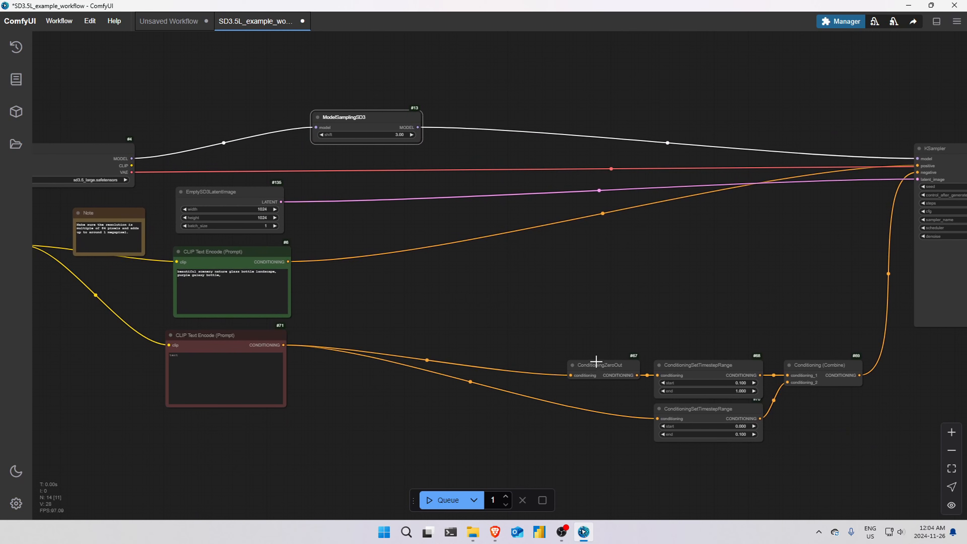
left_click_drag(596, 361, 332, 391)
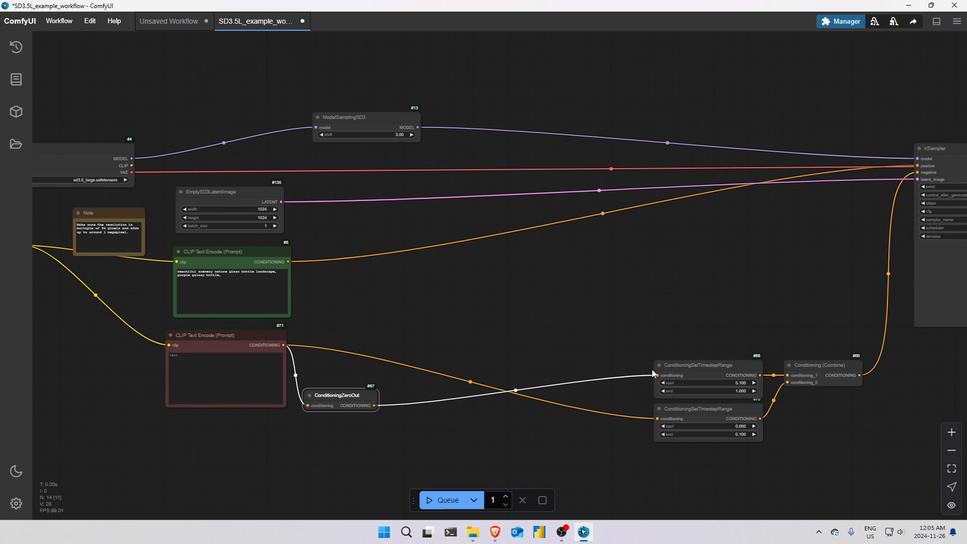
left_click_drag(661, 366, 407, 377)
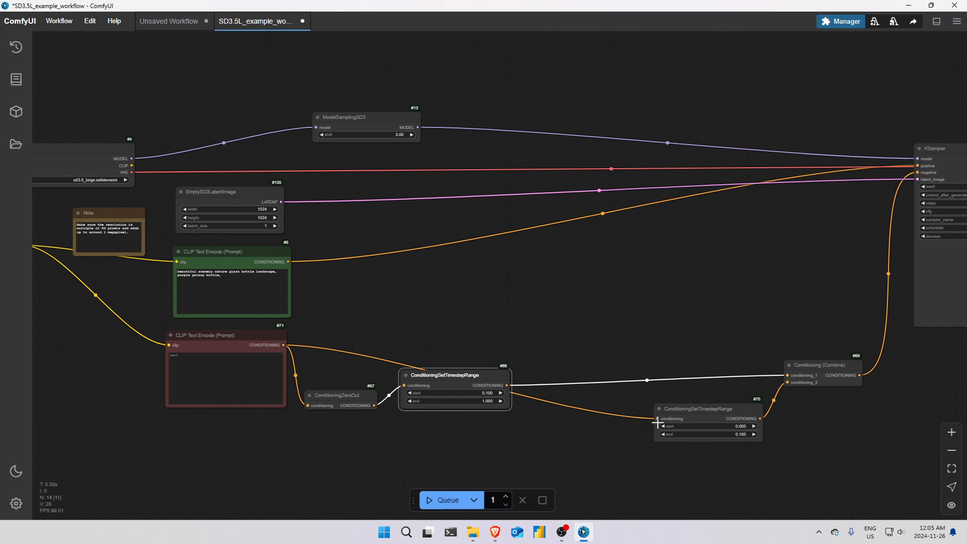
left_click_drag(674, 410, 417, 324)
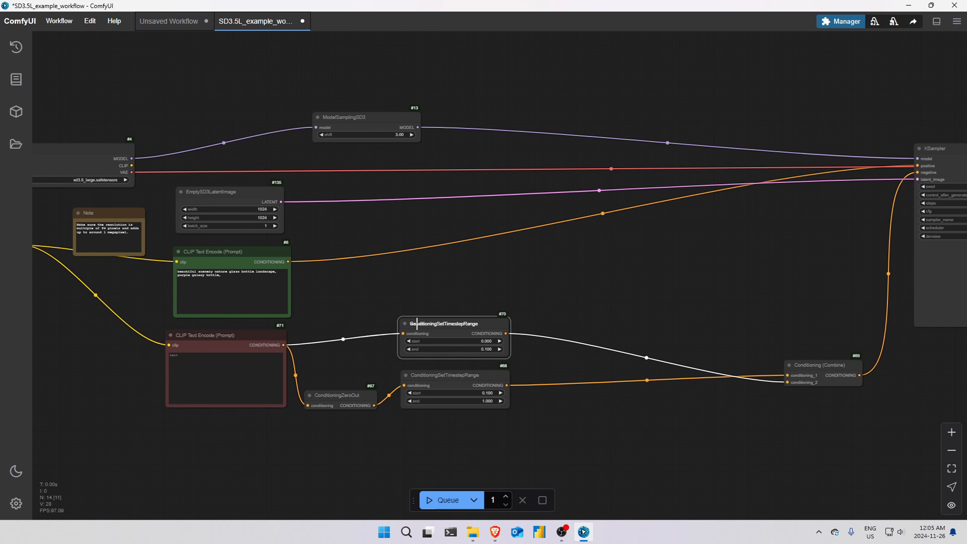
left_click_drag(800, 365, 562, 311)
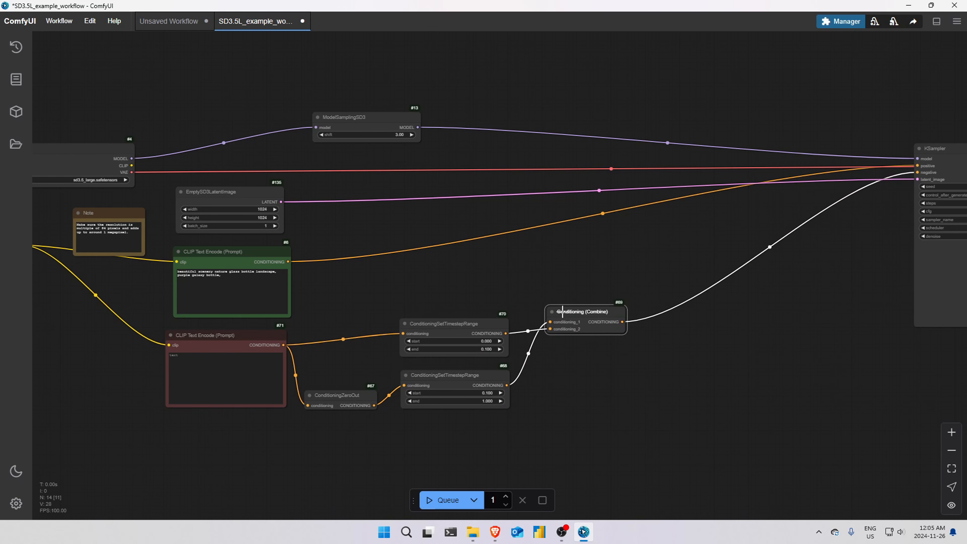
Step: Bring the KSampler in beside ModelSamplingSD3, with VAE Decode to its right and Preview Image below VAE Decode
left_click_drag(822, 308, 612, 331)
left_click_drag(768, 168, 331, 120)
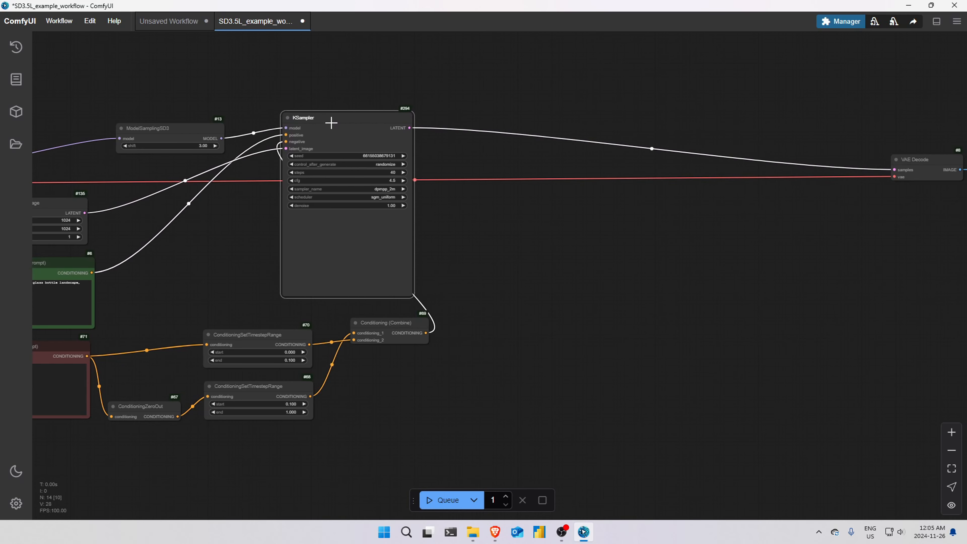
left_click_drag(631, 215, 448, 235)
left_click_drag(743, 183, 304, 211)
left_click_drag(910, 184, 336, 274)
left_click_drag(498, 208, 956, 186)
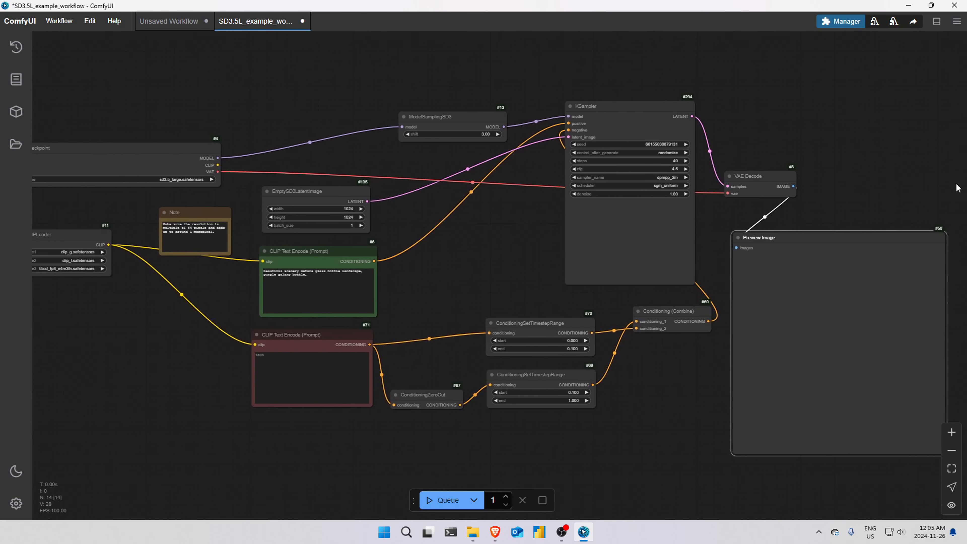
Step: Place ConditioningZeroOut below the negative prompt and stack both timestep range nodes and Conditioning (Combine) in a column beside it
left_click_drag(432, 393, 310, 437)
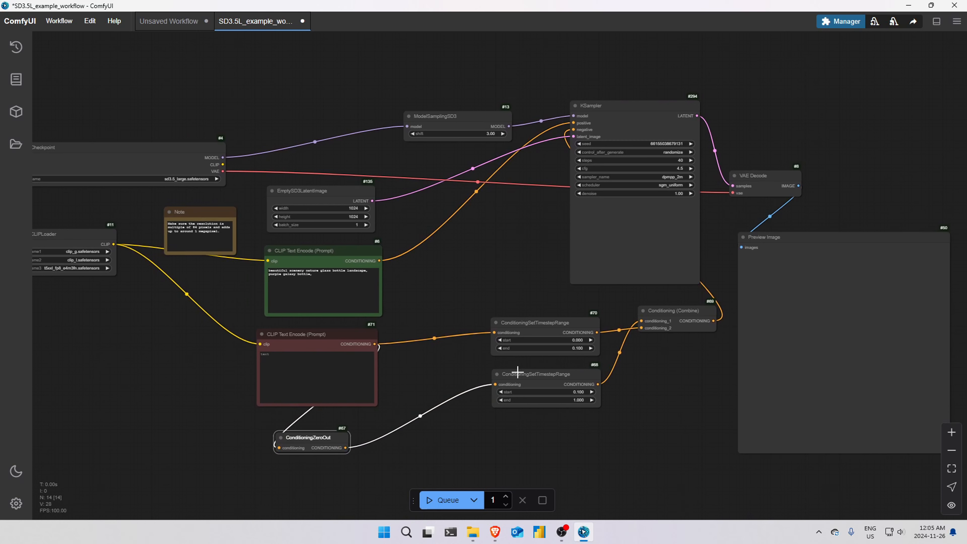
left_click_drag(515, 374, 418, 429)
left_click_drag(540, 323, 441, 372)
left_click_drag(663, 311, 420, 324)
Step: Place the KSampler between ModelSamplingSD3 and Conditioning (Combine), and move VAE Decode and Preview Image close to its right side
left_click_drag(603, 117, 432, 164)
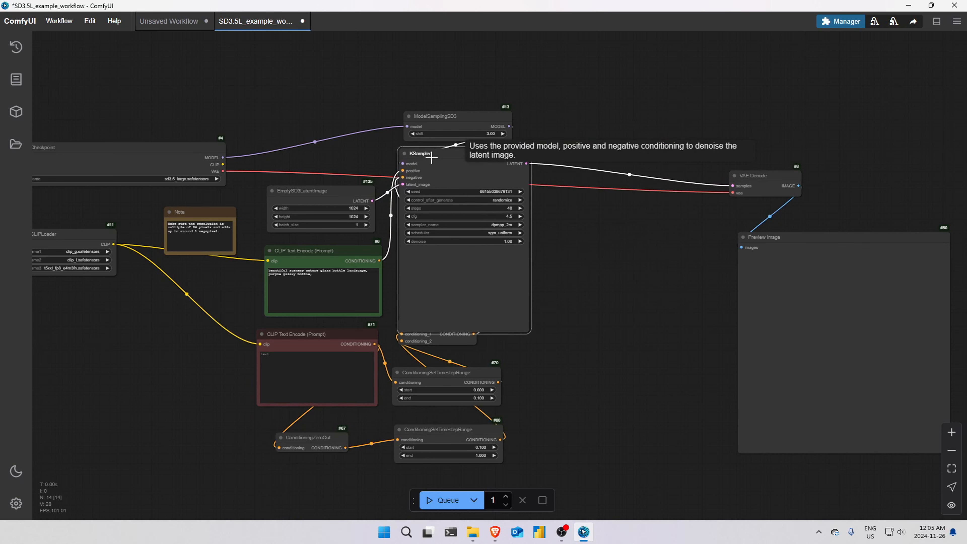
left_click_drag(433, 113, 432, 64)
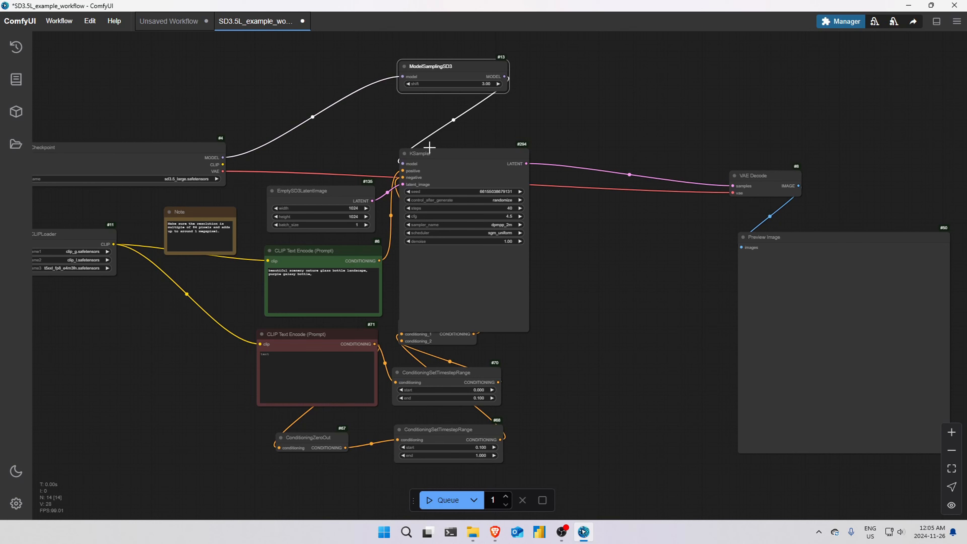
left_click_drag(429, 150, 426, 114)
left_click_drag(750, 175, 563, 118)
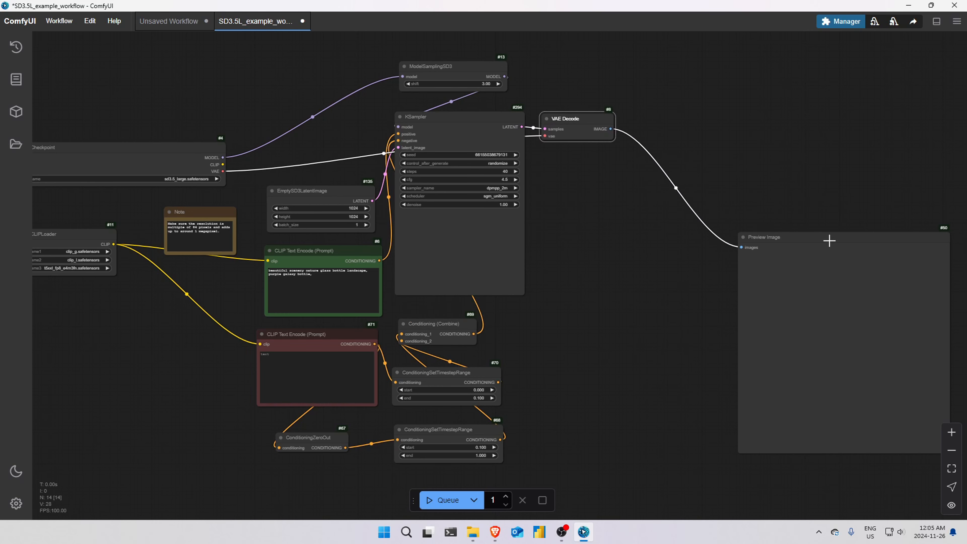
left_click_drag(829, 240, 640, 224)
left_click_drag(681, 186, 798, 162)
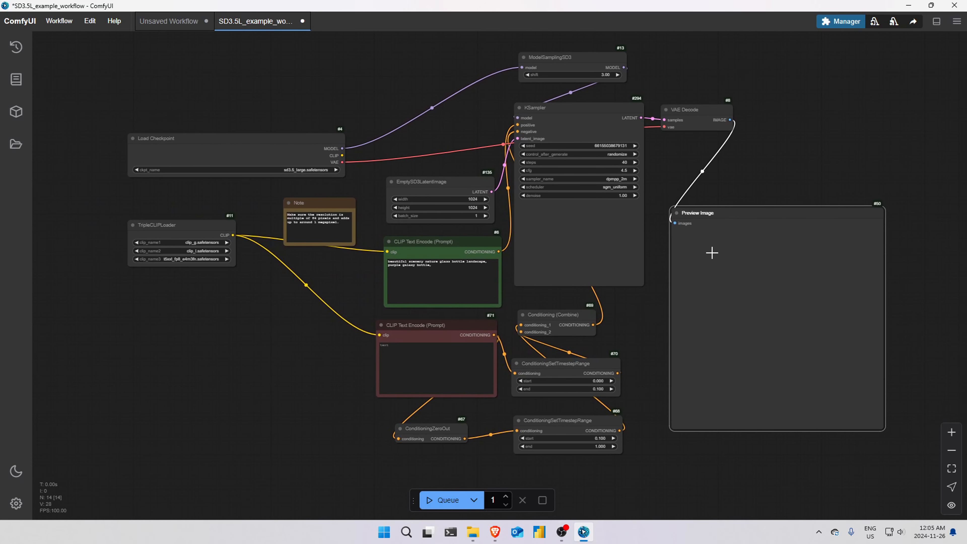
Step: Queue the SD3.5L workflow once with the existing glass bottle prompt and view the generated image
left_click(454, 285)
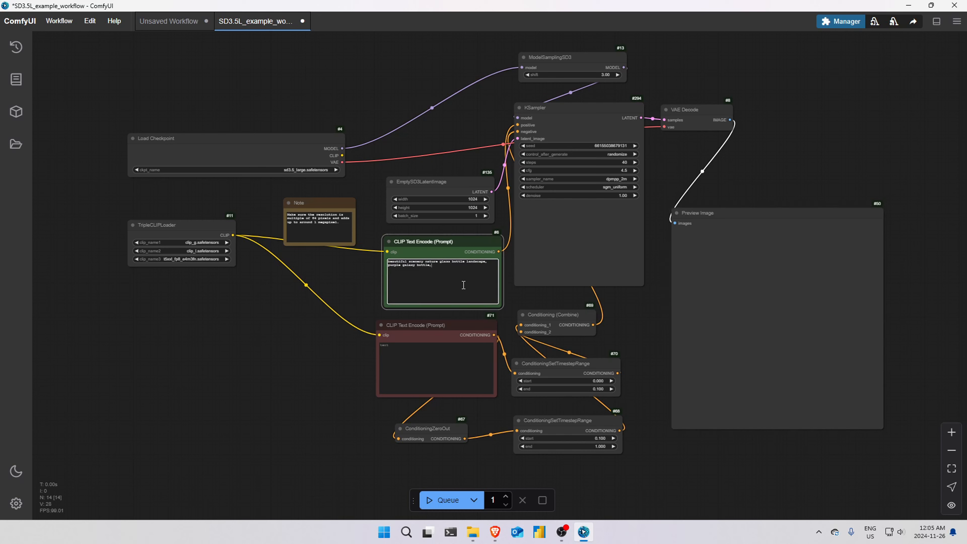
left_click(448, 501)
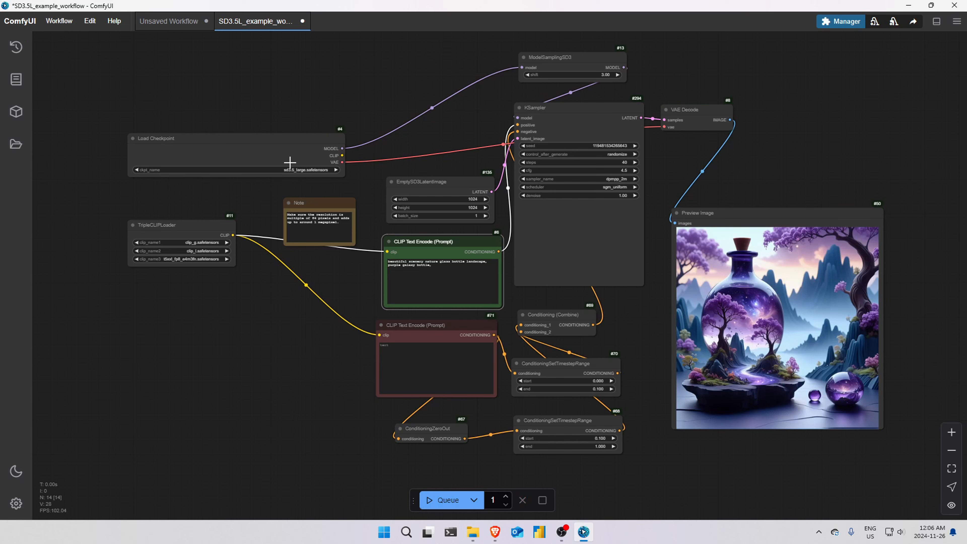
left_click_drag(775, 459, 671, 411)
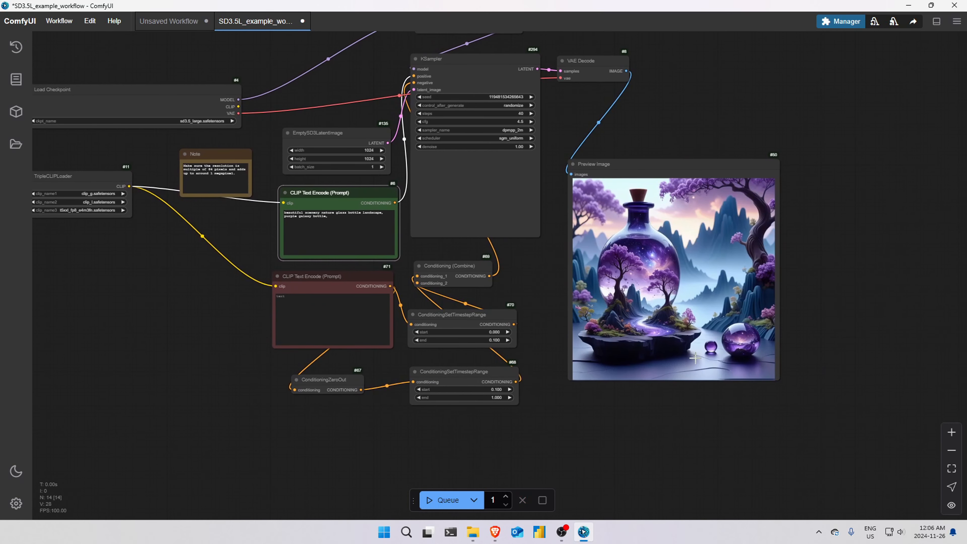
left_click_drag(542, 325, 651, 353)
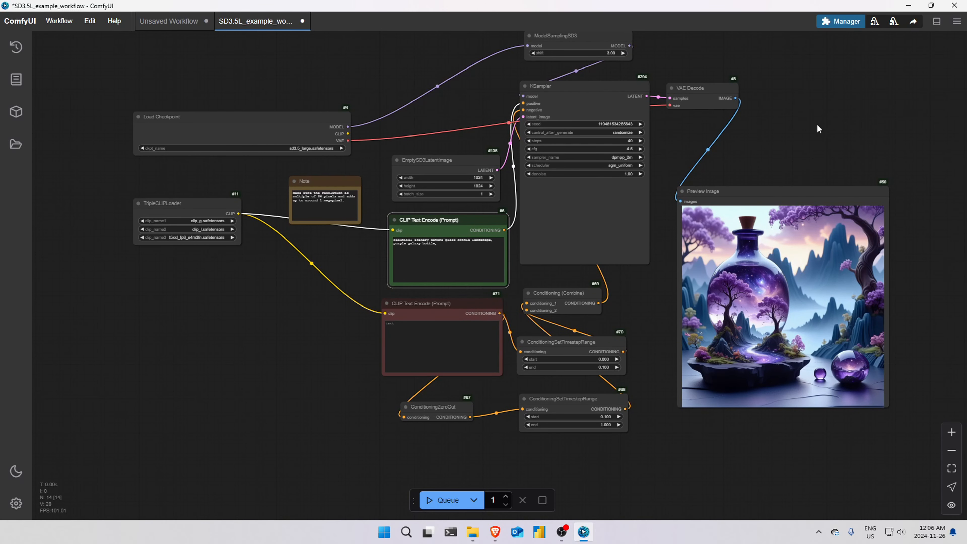
Step: View the default Unsaved Workflow, then return to the SD3.5L_example_workflow
left_click(178, 28)
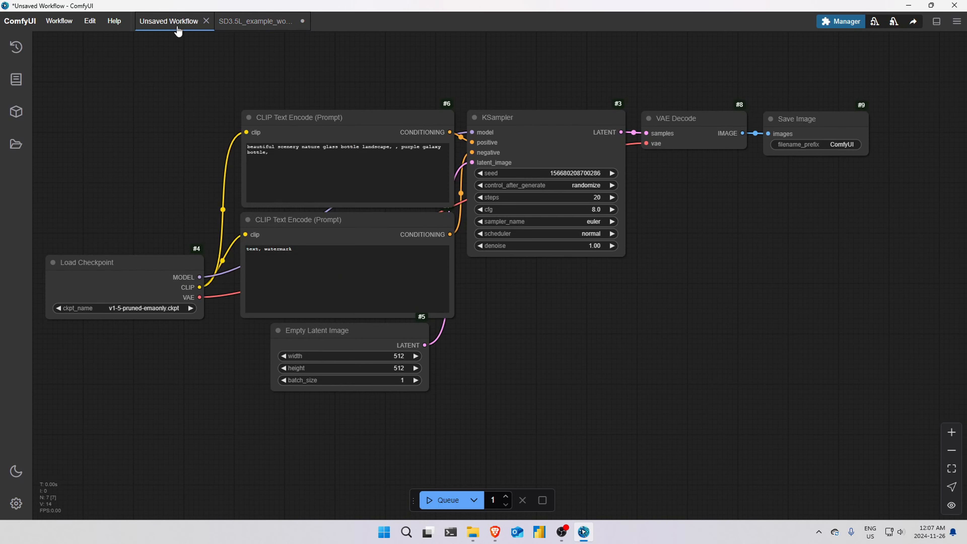
left_click(238, 27)
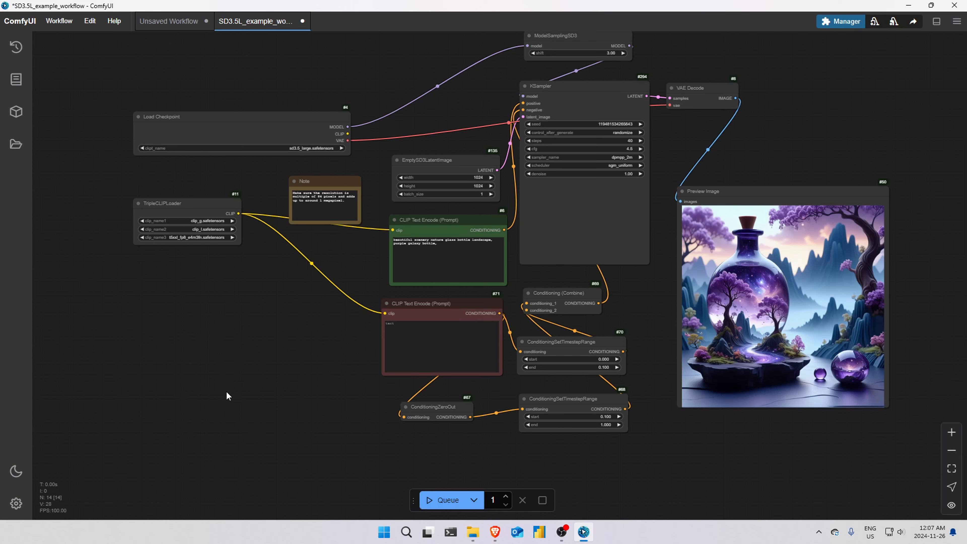
Step: Switch to the Brave browser, search the web for "comfyui desktop" and open the comfy.org waitlist page
left_click(494, 532)
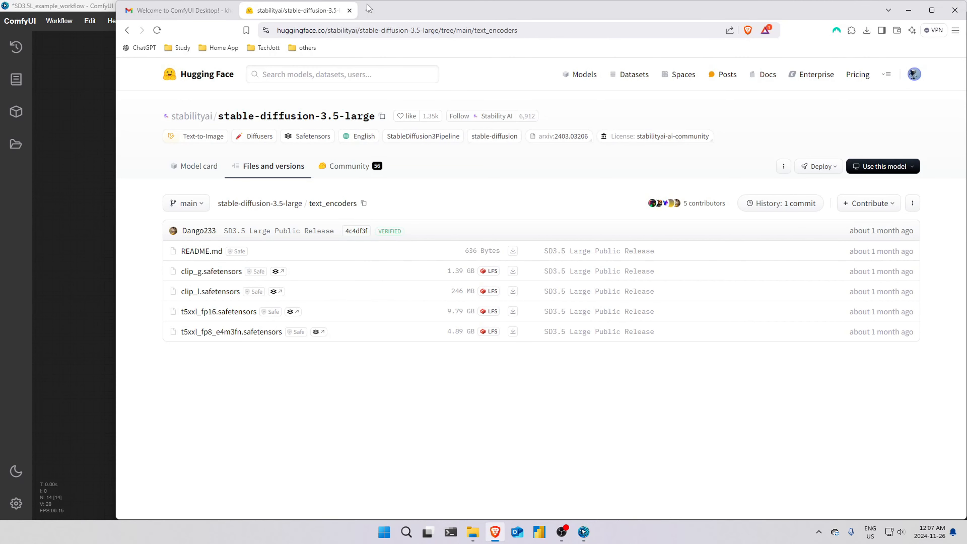
left_click(366, 29)
type("co")
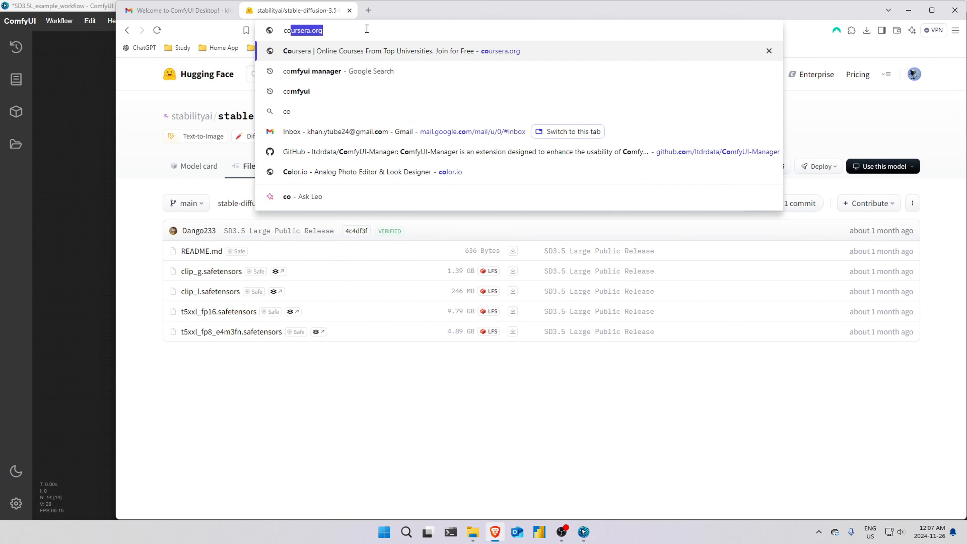
type("mfyui ")
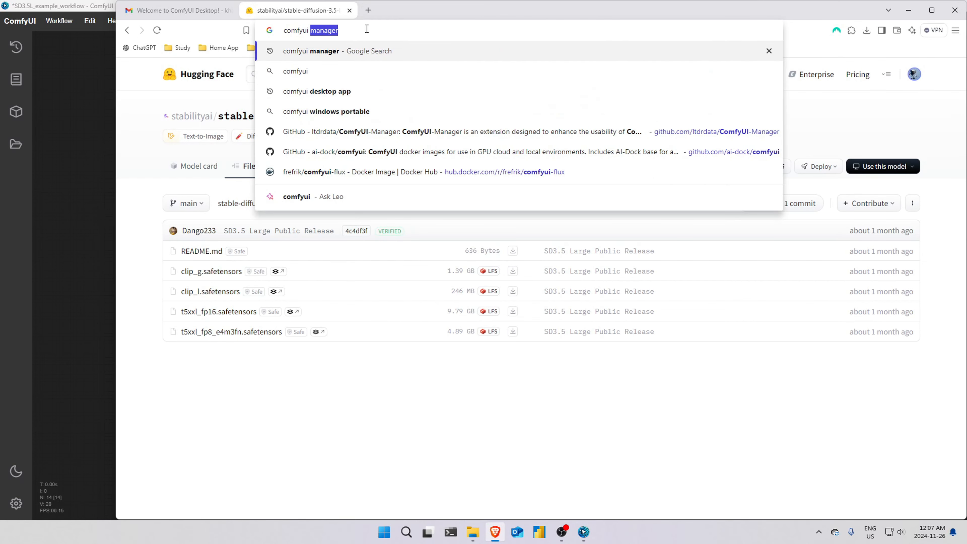
type("desktop")
key("Return")
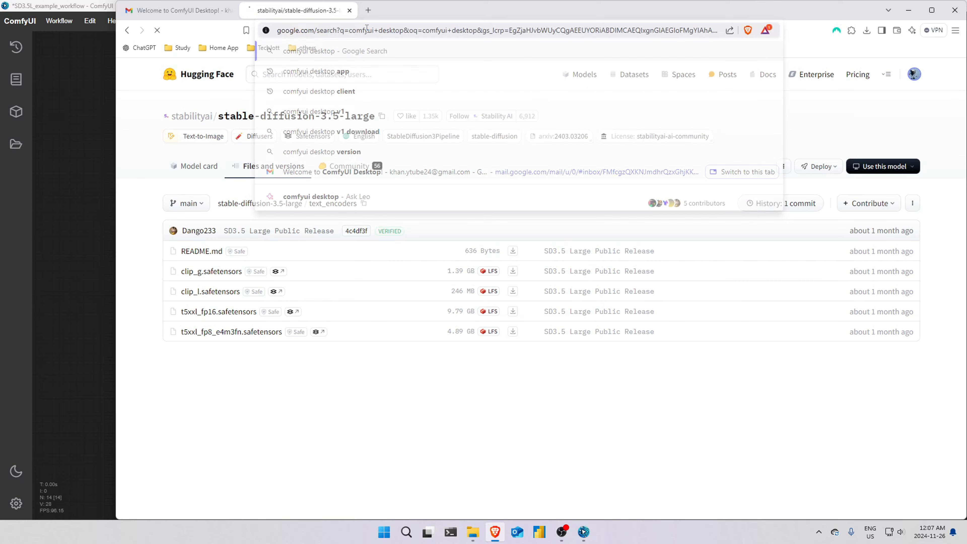
left_click(323, 194)
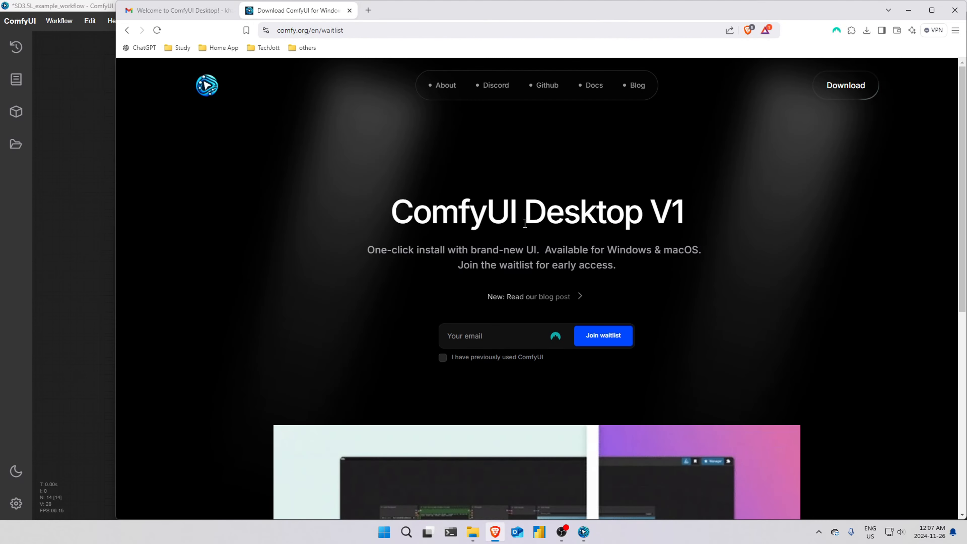
Step: Look over the ComfyUI Desktop V1 waitlist sign-up form and the preview further down the page
left_click(495, 339)
left_click(589, 309)
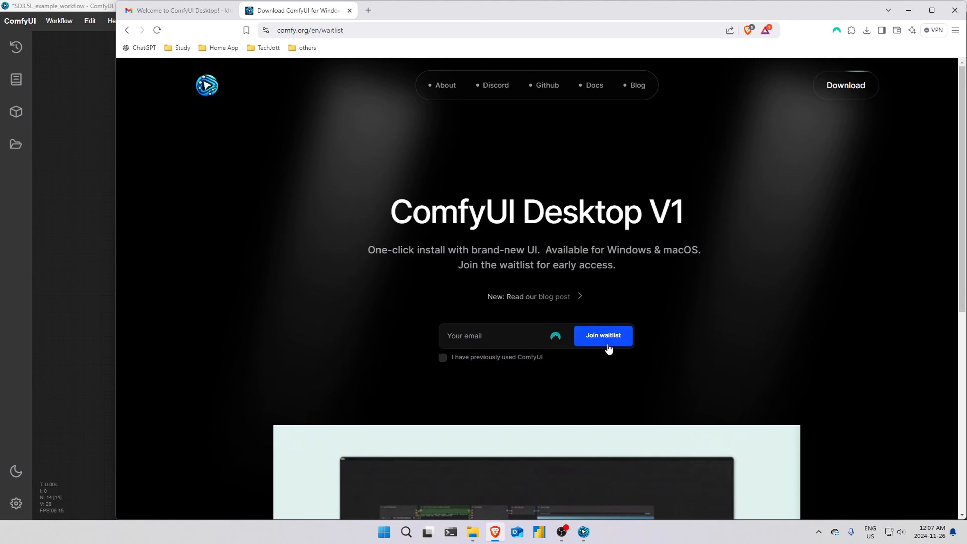
scroll(629, 354, "down", 5)
scroll(629, 354, "down", 3)
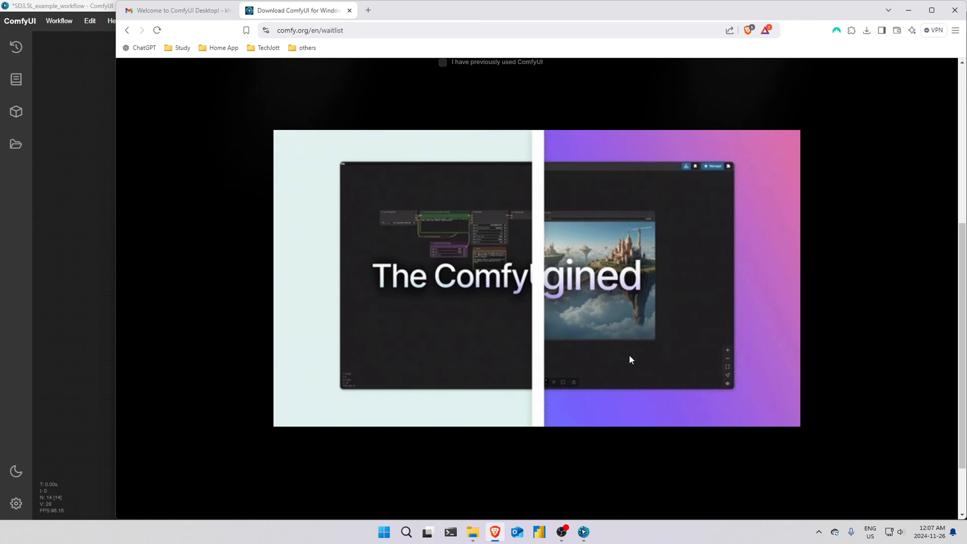
Step: View the Team section of the comfy.org About page, close that page and switch back to the ComfyUI desktop app
scroll(629, 353, "up", 8)
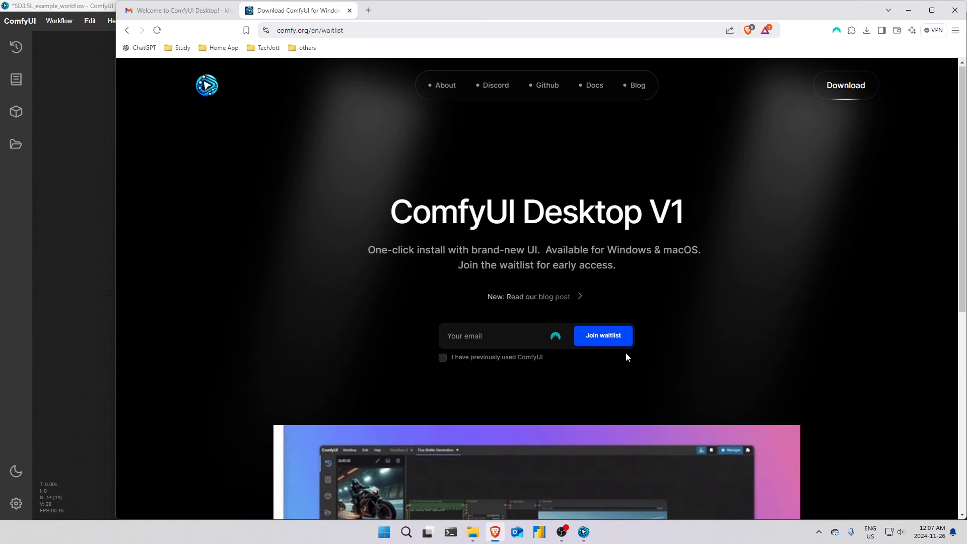
left_click(443, 88)
scroll(567, 172, "down", 8)
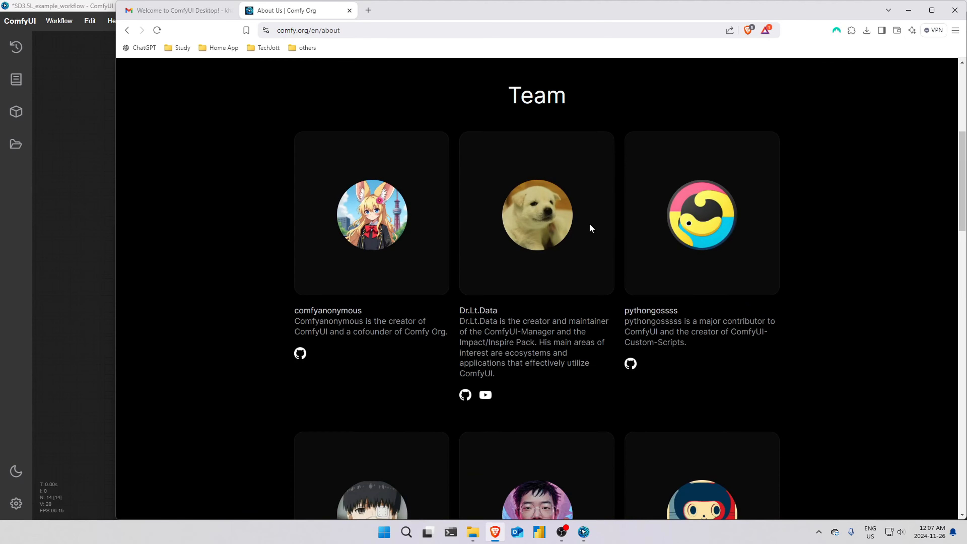
scroll(589, 226, "up", 8)
left_click(349, 11)
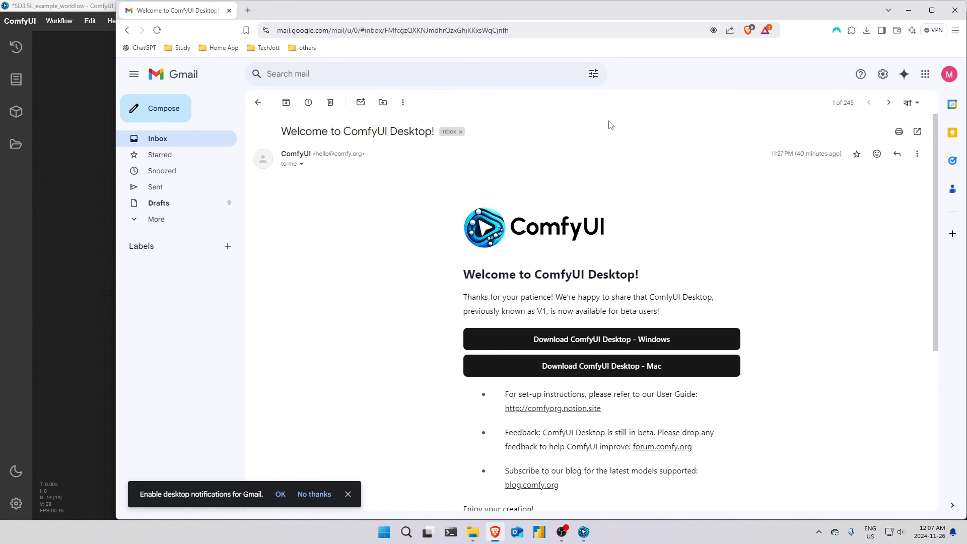
left_click(908, 10)
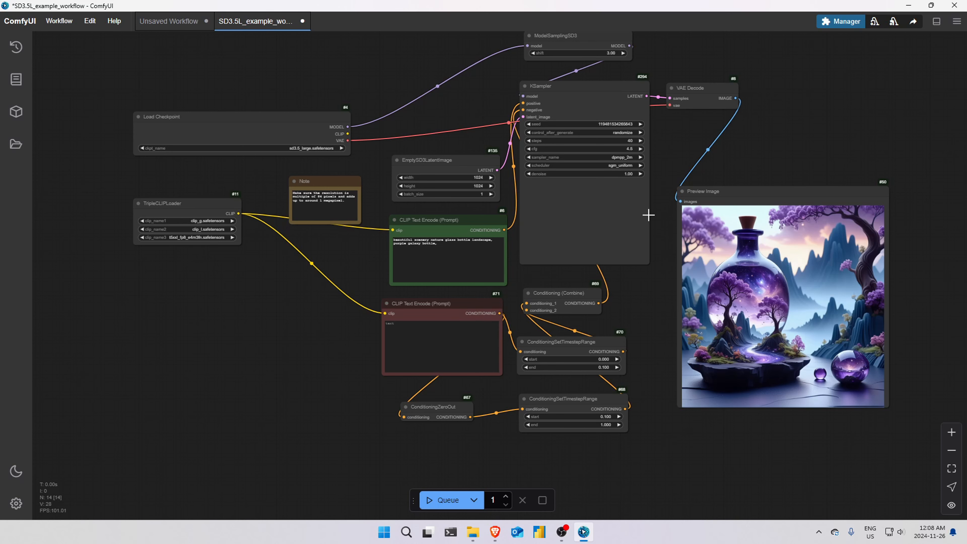
Step: Look over the options in the ComfyUI Manager menu and close it to return to the SD3.5L workflow
scroll(649, 215, "up", 1)
scroll(648, 215, "down", 1)
scroll(649, 215, "down", 1)
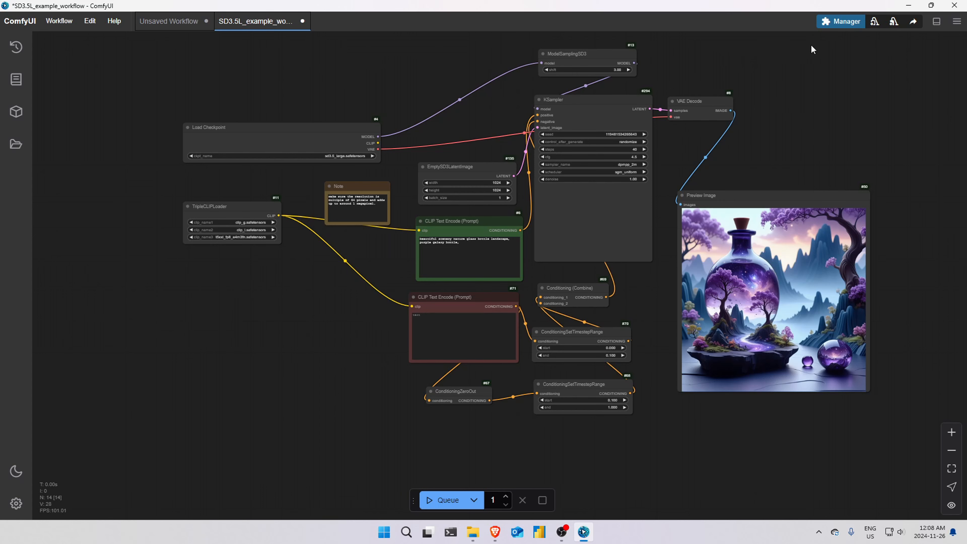
left_click(833, 23)
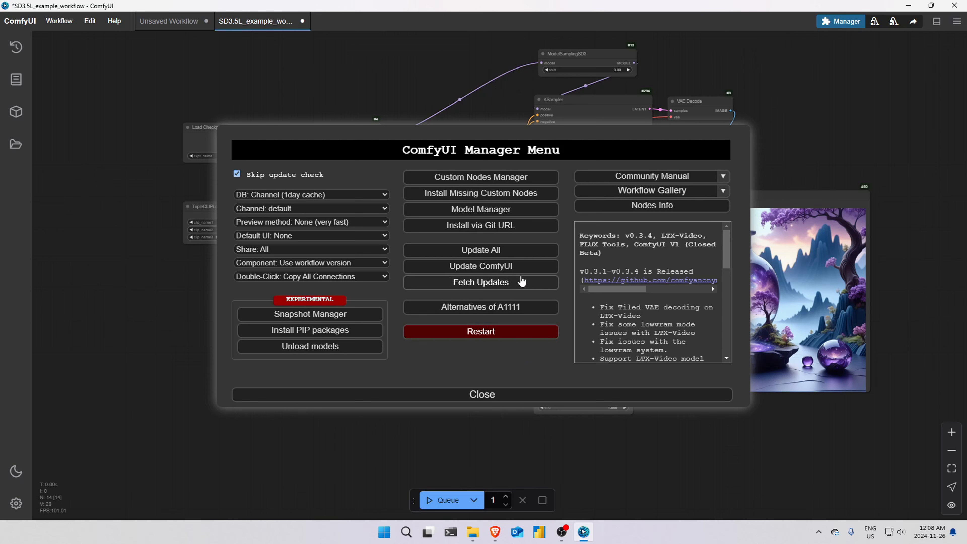
left_click(509, 396)
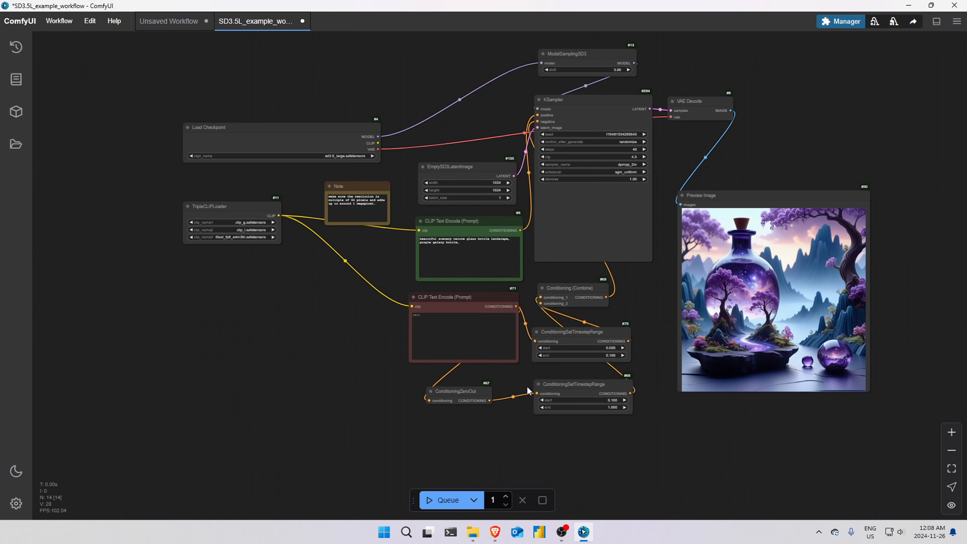
Step: Replace the positive prompt with "a beautiful village with mountains, lakes and wild flowers all around. mystic dreamy light" and queue one generation
left_click(480, 264)
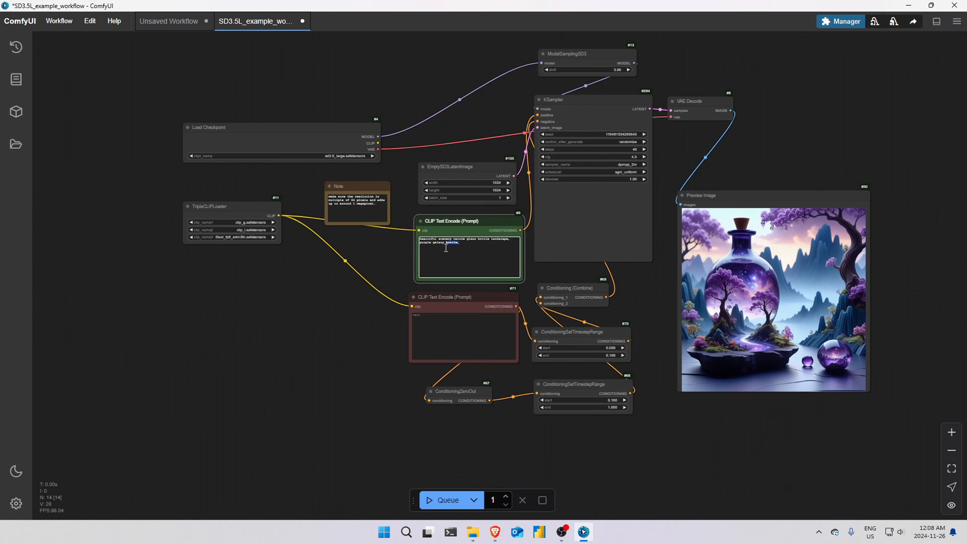
key("ctrl+a")
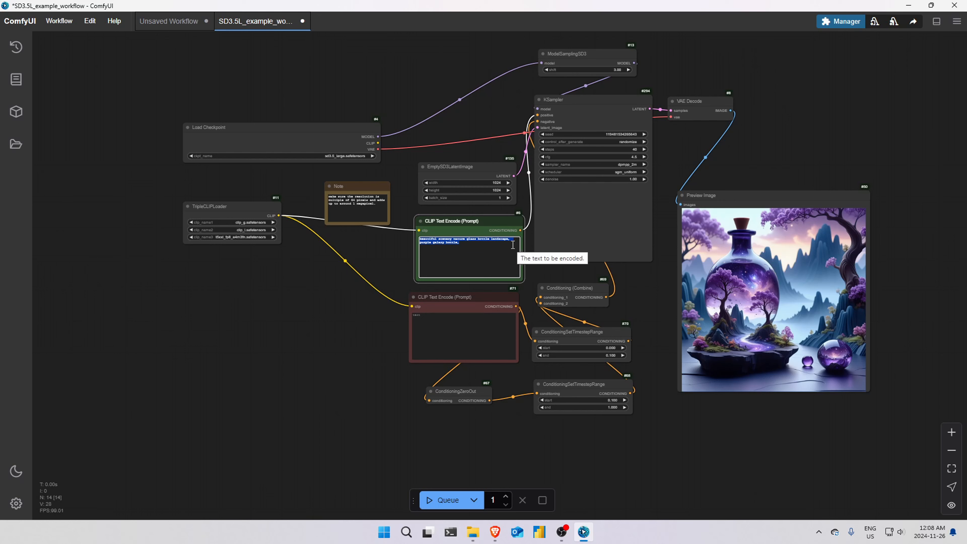
key("BackSpace")
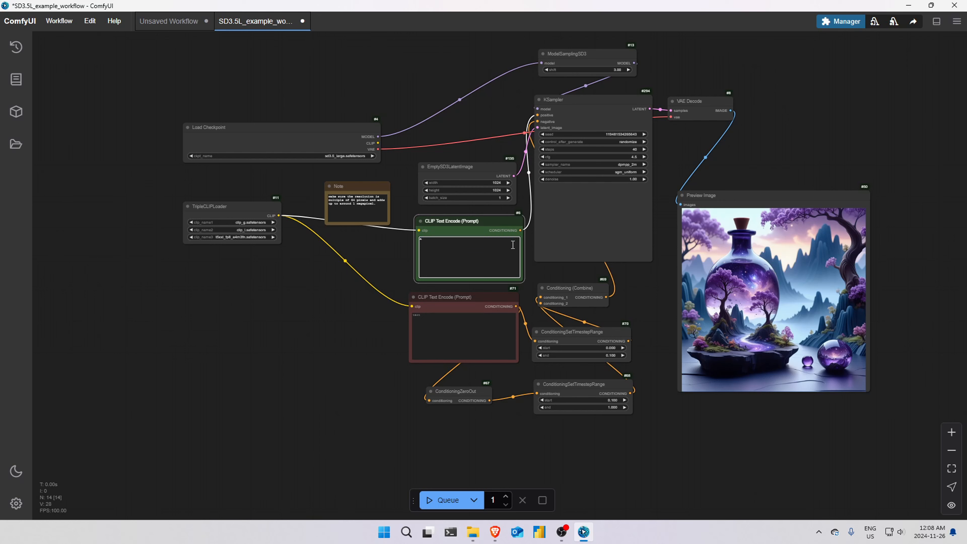
type("a beautiful village")
type("with mountain")
type("g")
key("BackSpace")
key("BackSpace")
type("dreamy light")
left_click(446, 502)
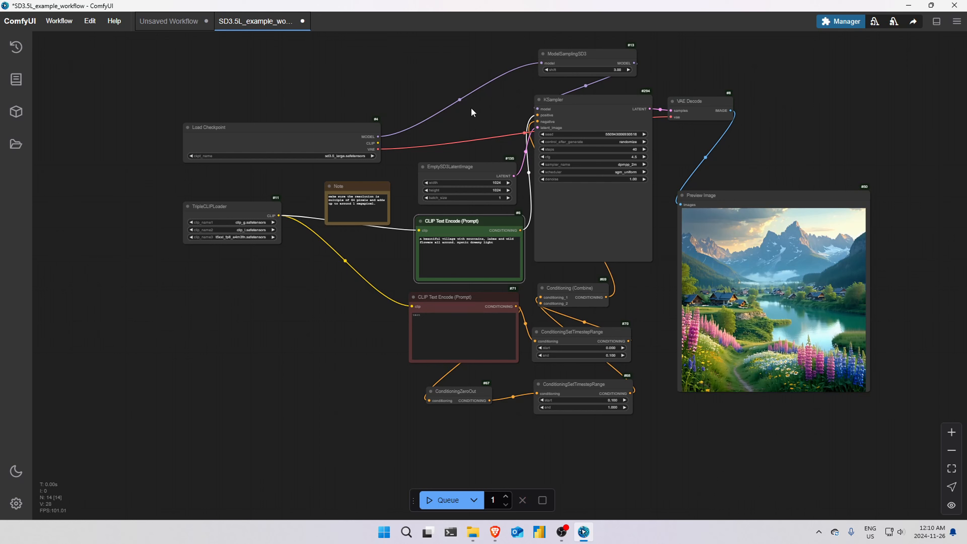
Step: Switch the interface to the light theme and back to the dark theme
left_click(16, 472)
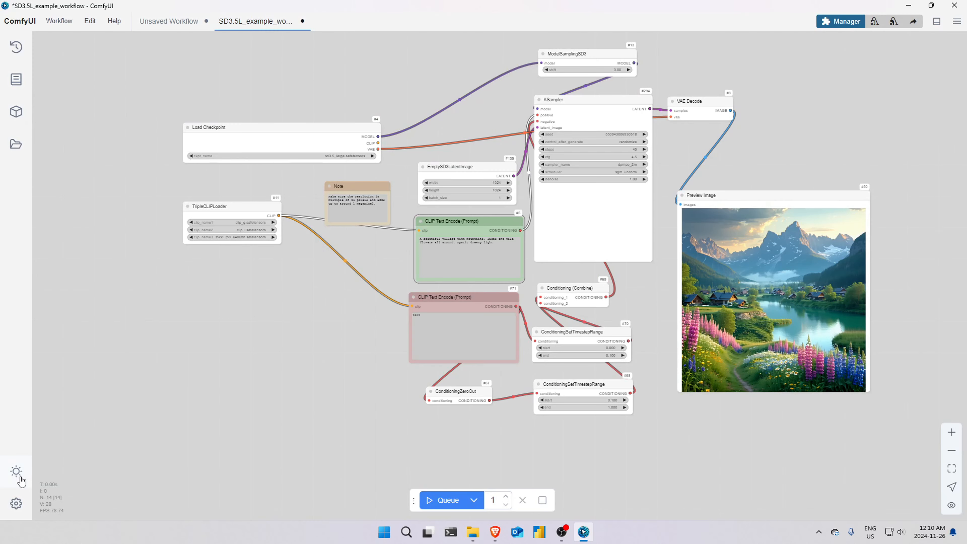
left_click(17, 472)
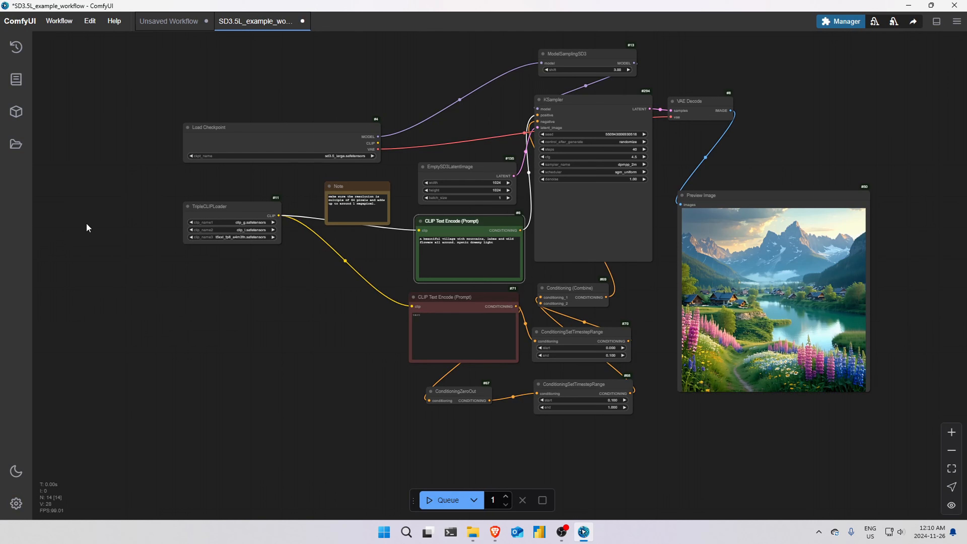